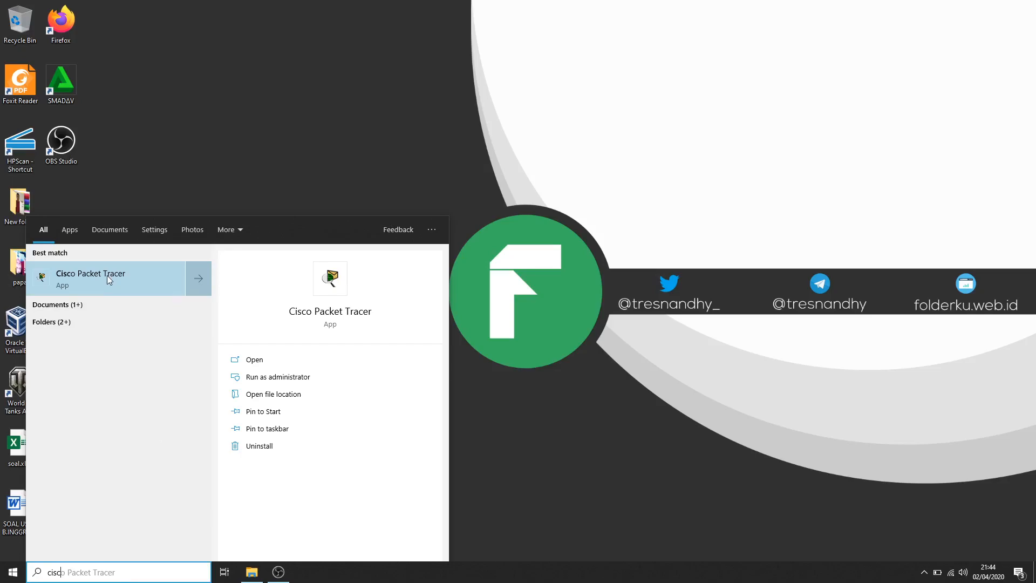
Step: Launch Cisco Packet Tracer and add a workspace note reading "Topologi STAR"
click(107, 276)
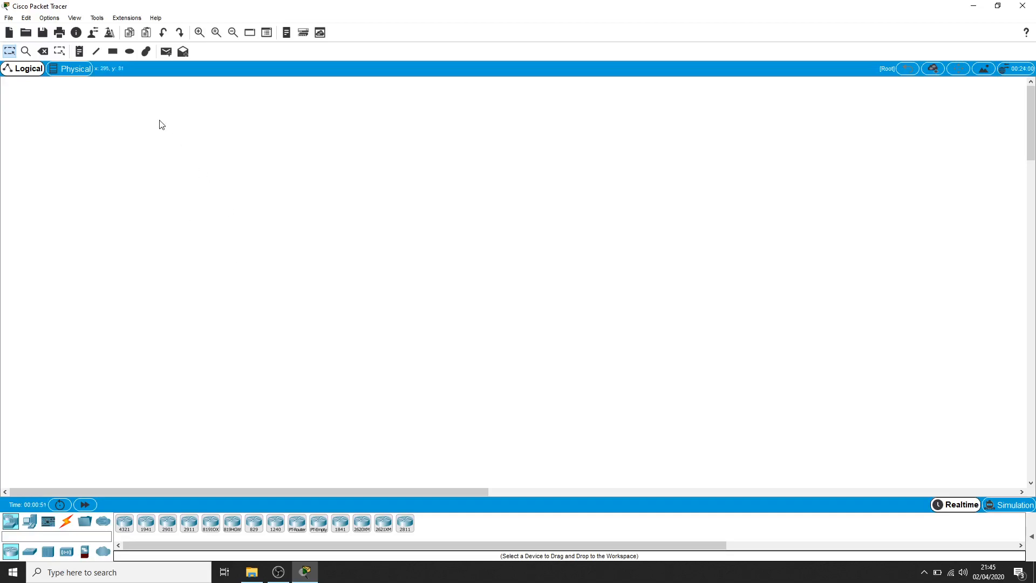
click(80, 53)
click(360, 164)
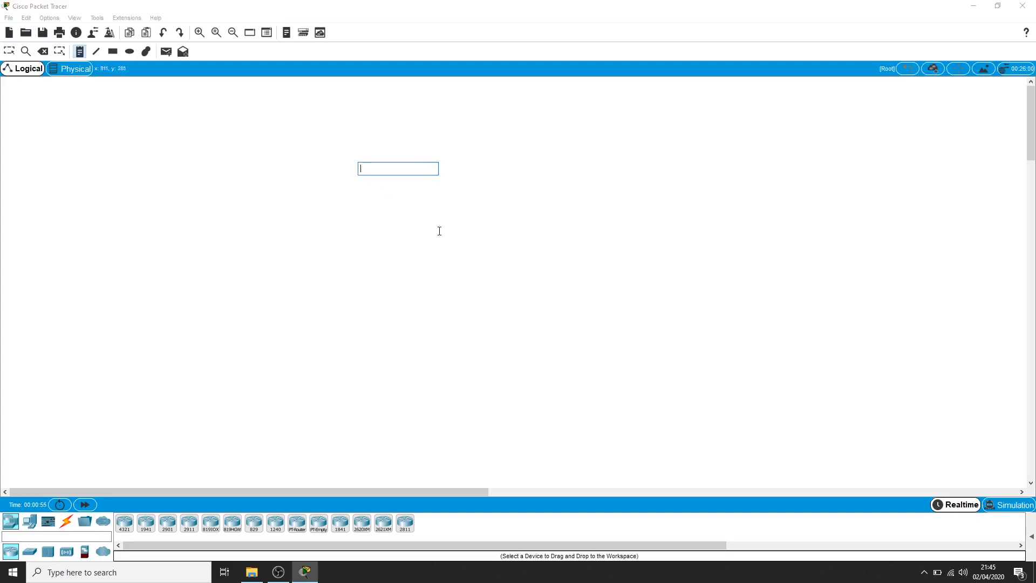
text(Topologi S)
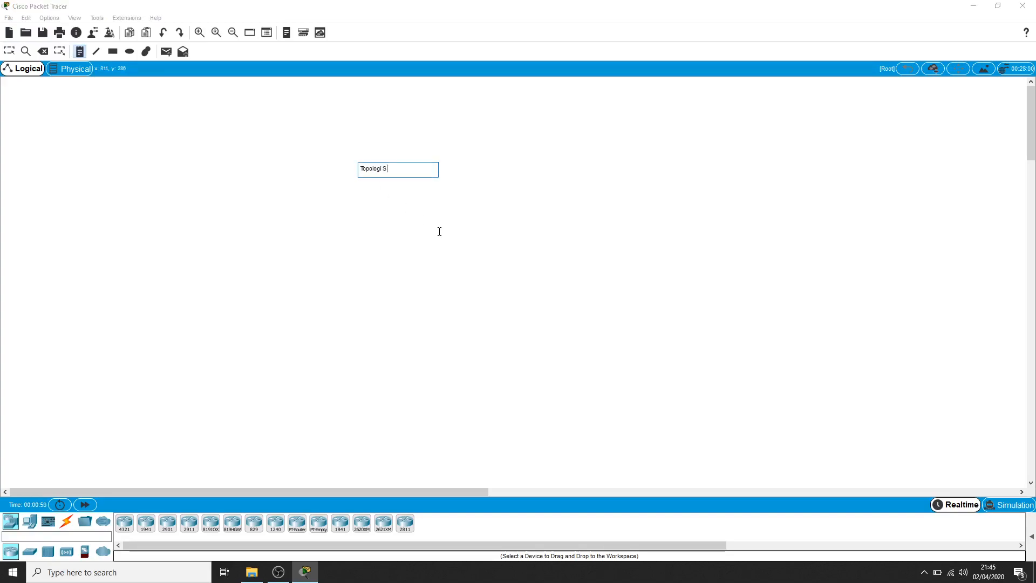
text(TAR)
key(Escape)
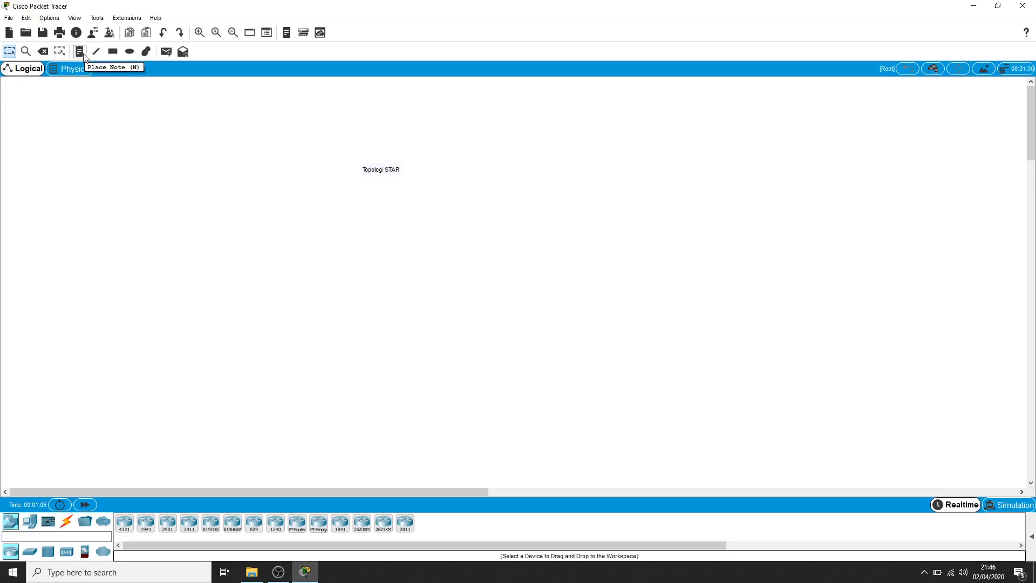
Step: Move the "Topologi STAR" note toward the middle of the workspace
click(80, 52)
click(380, 171)
click(120, 139)
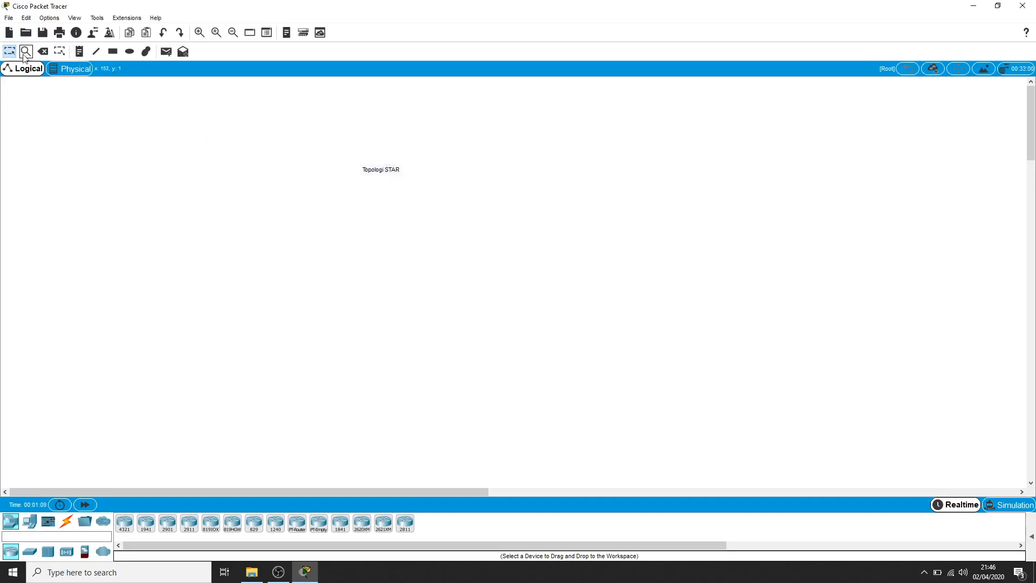
click(381, 175)
drag(382, 175, 504, 187)
click(503, 231)
Step: Add a second note beside the title, headed "Langkah-langkahnya:" with the first item "1. 5 Buah Client"
click(81, 52)
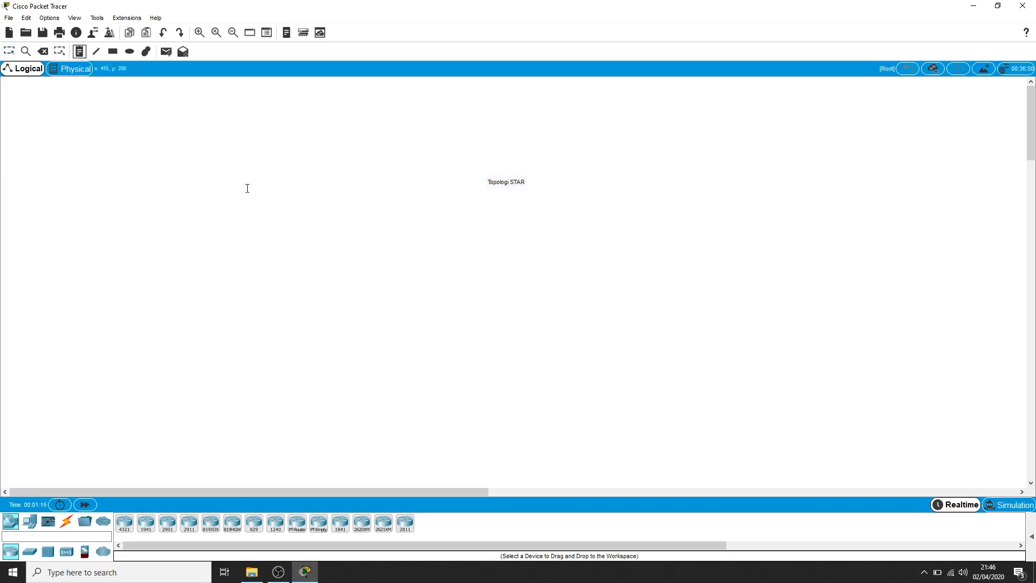
click(224, 171)
text(L)
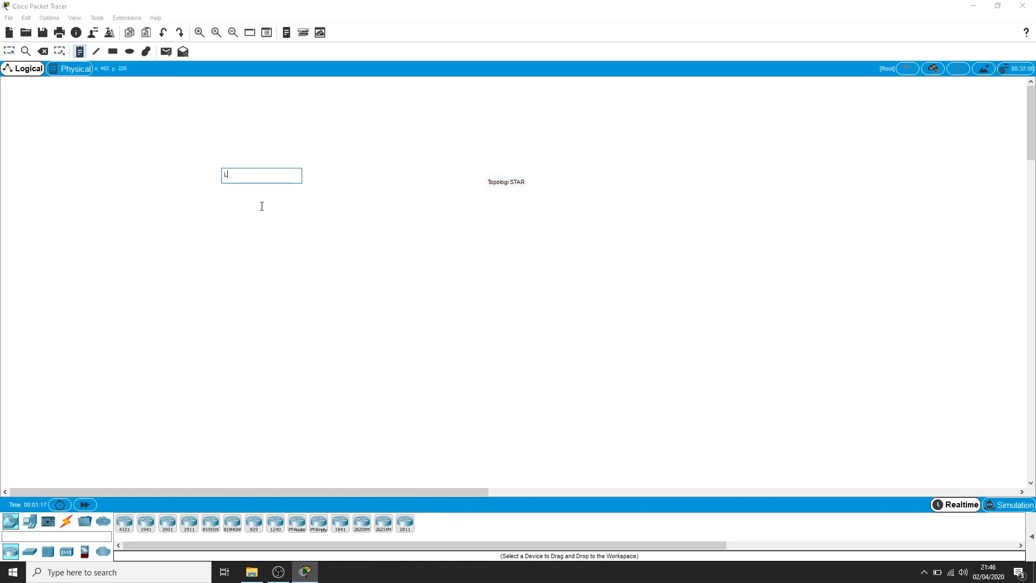
text(angkah-langkahnya:)
key(Return)
text(1)
text(%)
key(BackSpace)
text(5 Buah CLie)
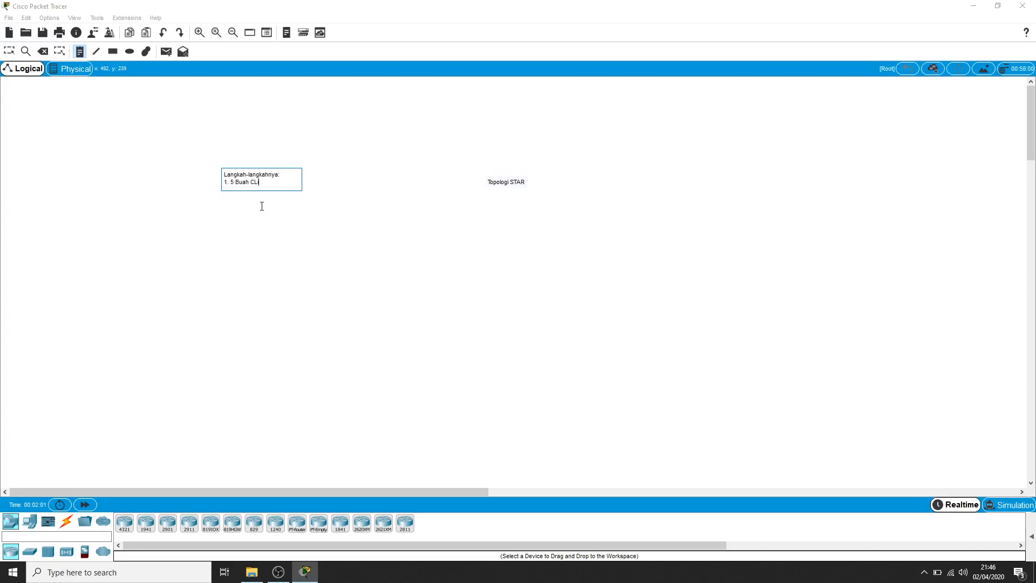
key(BackSpace)
key(BackSpace)
key(BackSpace)
key(BackSpace)
key(BackSpace)
text(lient)
Step: Extend the steps note with the items "2. 1 Buah Server" and "3. 1 Buah Switch"
key(Return)
text(2. 1 Buah Server)
key(Return)
text(3. 1 Buah Switch)
key(Return)
Step: Complete the note with "4. Mengunakan IP Class C" and "5. Mode DHCP Server", and shift it slightly lower
text(4. Mengunakan)
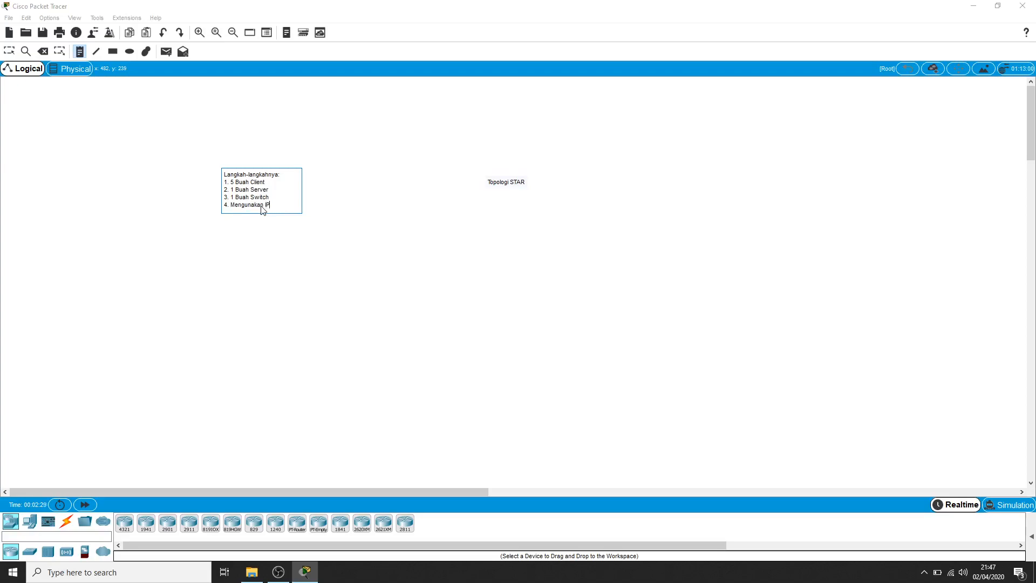
text(IP Class C)
key(Return)
text(5. Mode DHCP Server)
key(Escape)
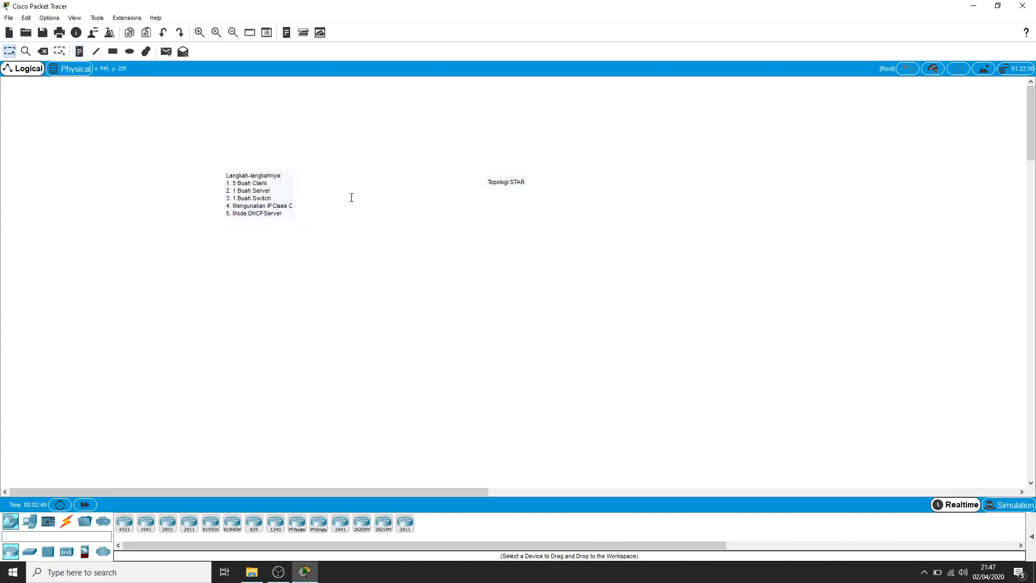
drag(272, 201, 293, 226)
click(473, 216)
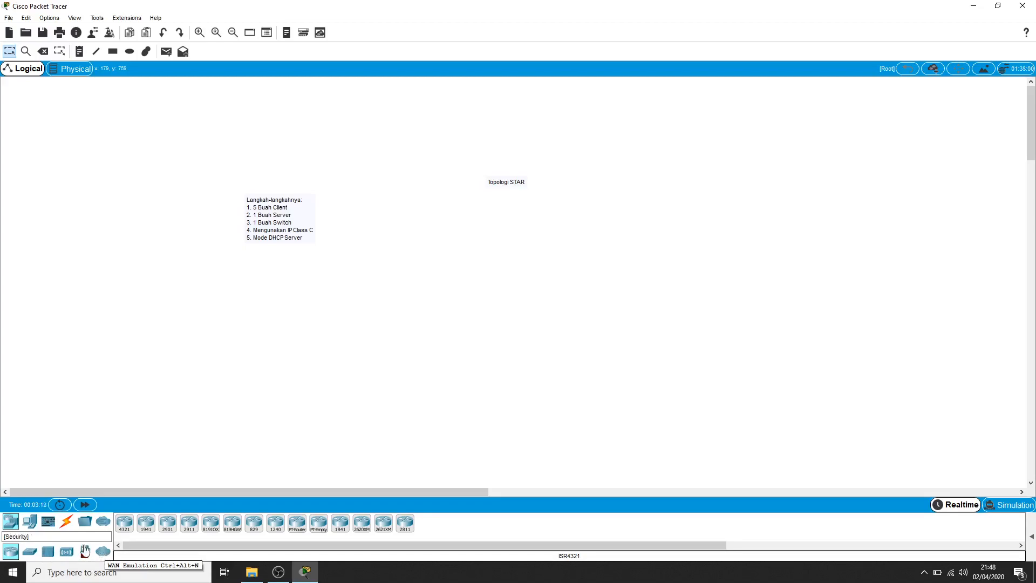
Step: Look through the available end devices and the connection cable types
click(29, 524)
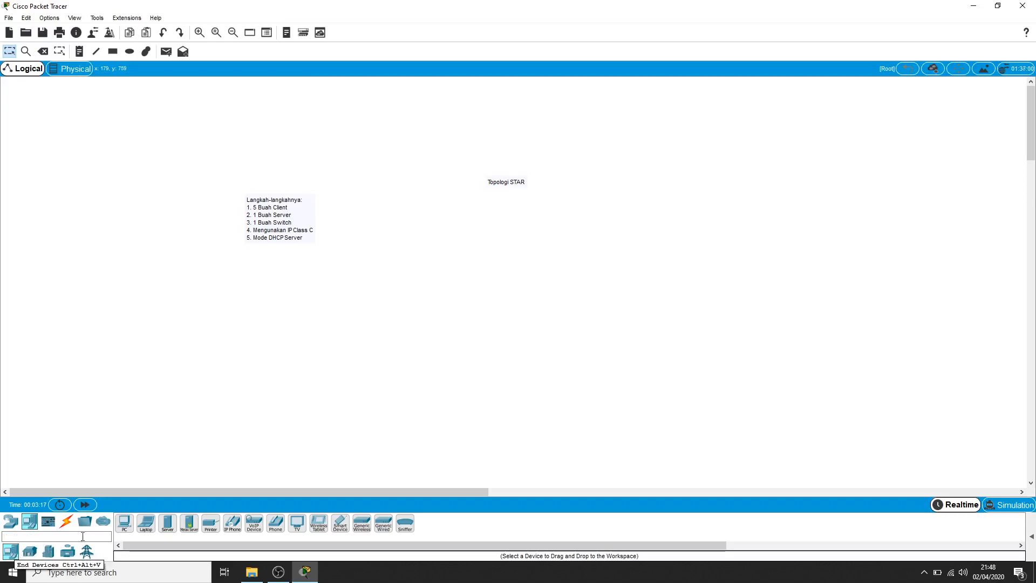
click(128, 531)
click(145, 530)
click(167, 532)
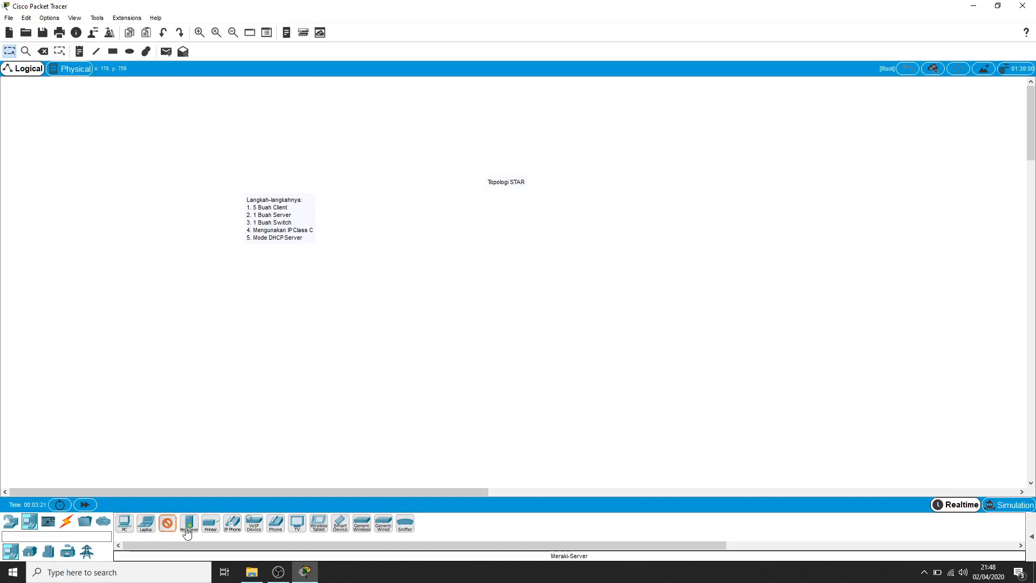
click(211, 526)
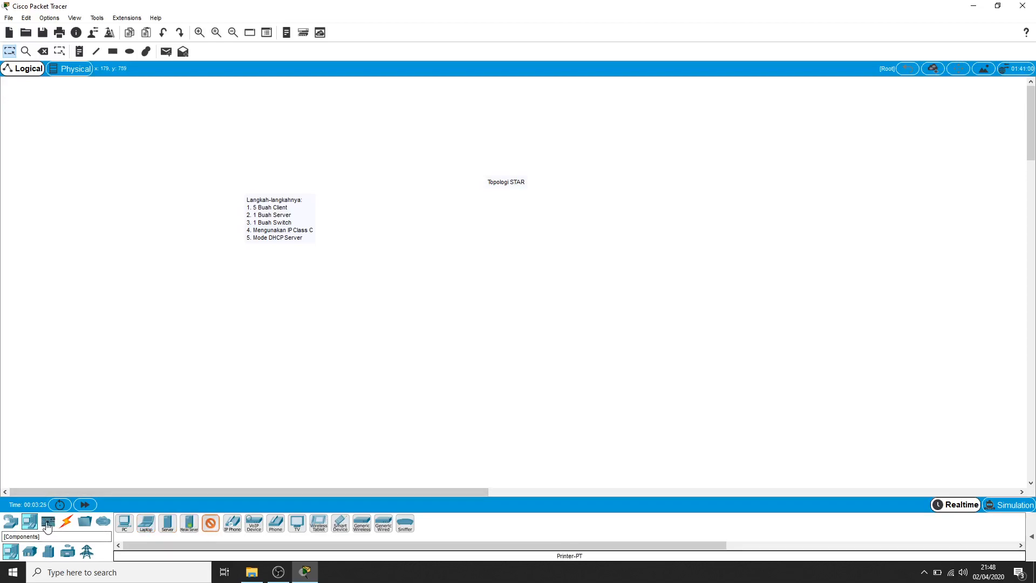
click(65, 523)
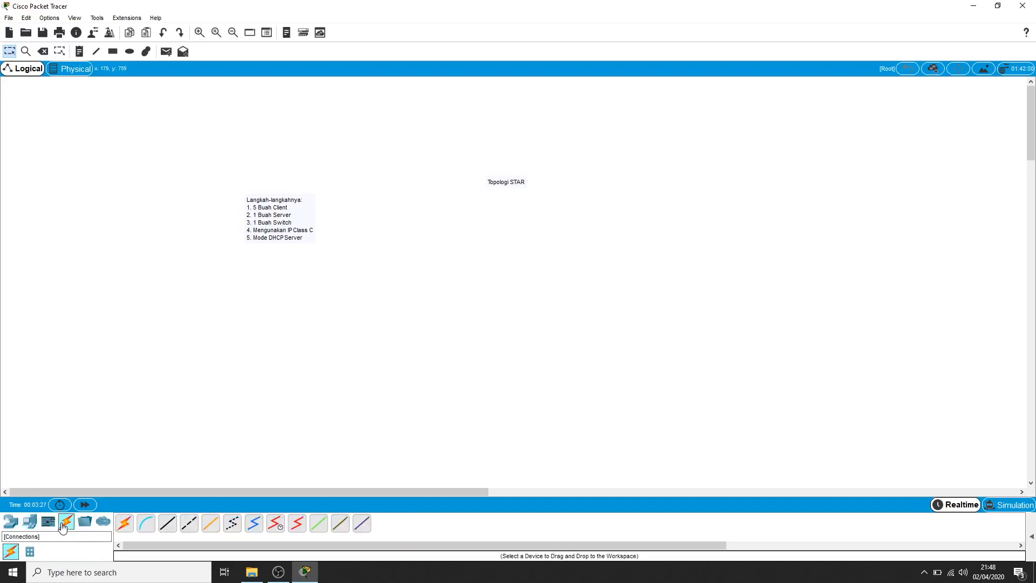
click(171, 530)
click(193, 530)
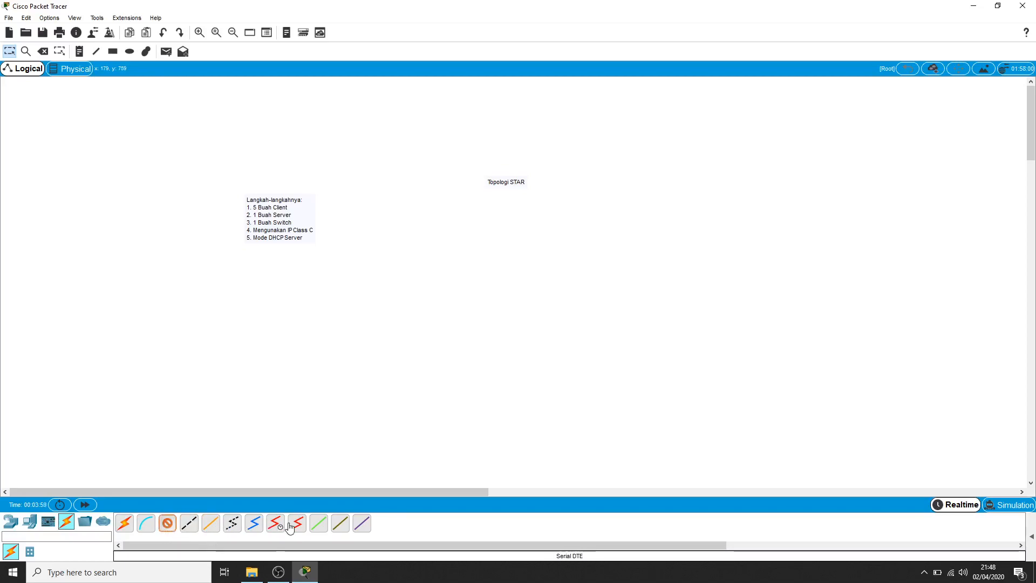
Step: Place three PC-PT devices: one below the "Topologi STAR" title and one on either side of it
click(27, 520)
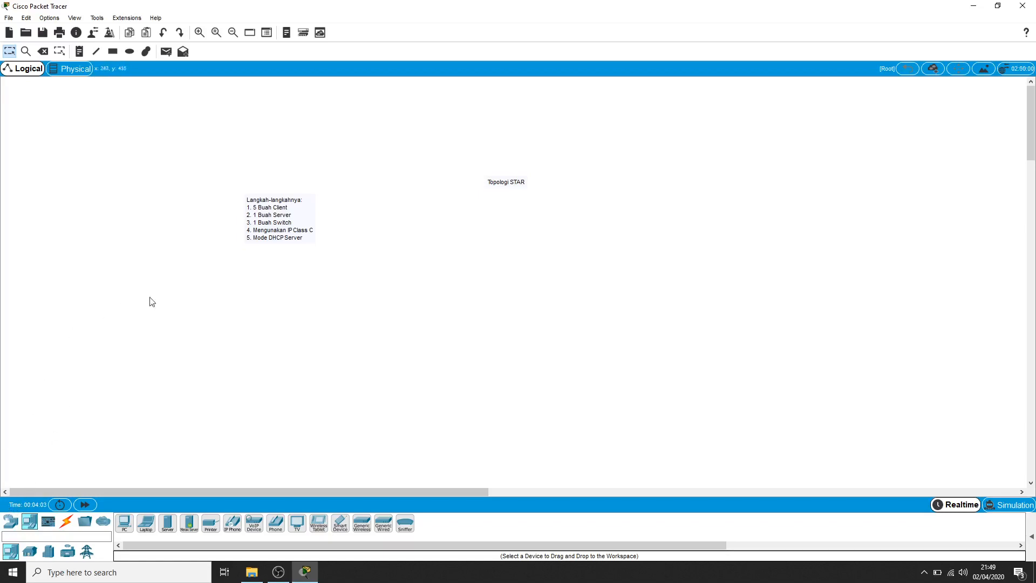
click(125, 530)
click(145, 530)
click(125, 530)
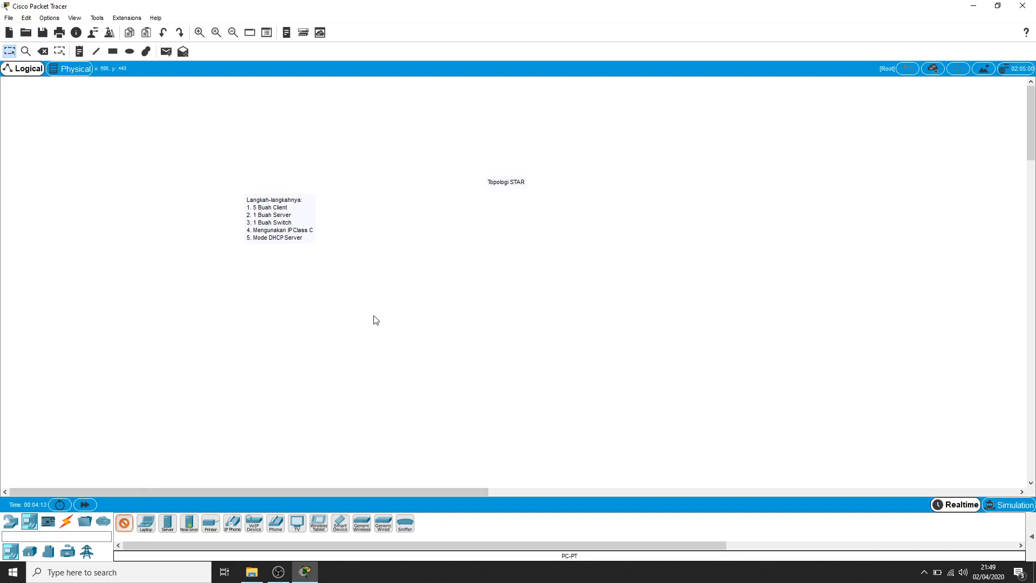
click(508, 220)
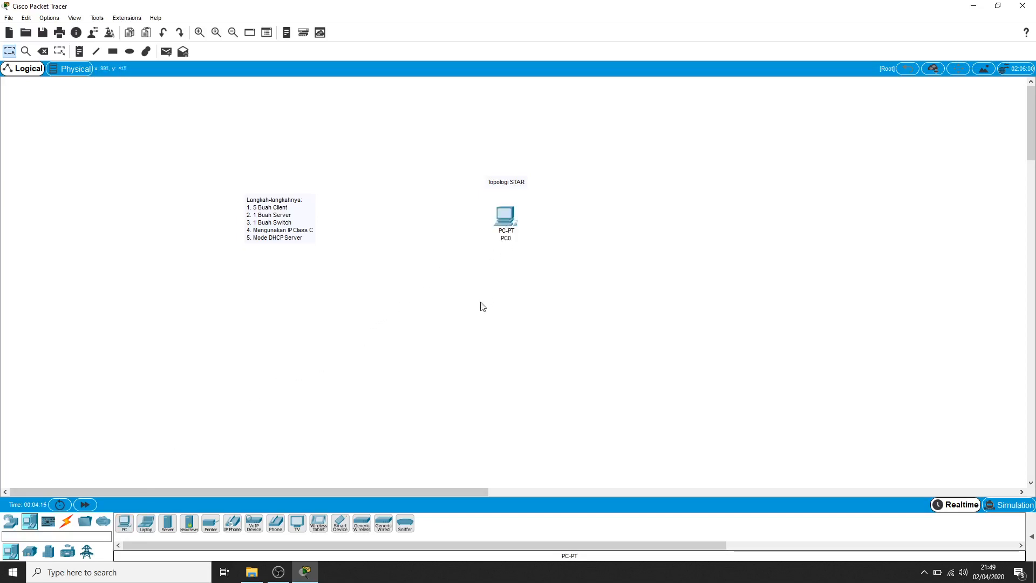
click(125, 524)
click(586, 235)
click(126, 523)
click(432, 257)
Step: Move PC1 and PC2 to roughly equal heights on either side of PC0
drag(585, 252, 595, 271)
drag(423, 268, 410, 273)
drag(606, 262, 621, 273)
drag(421, 270, 415, 253)
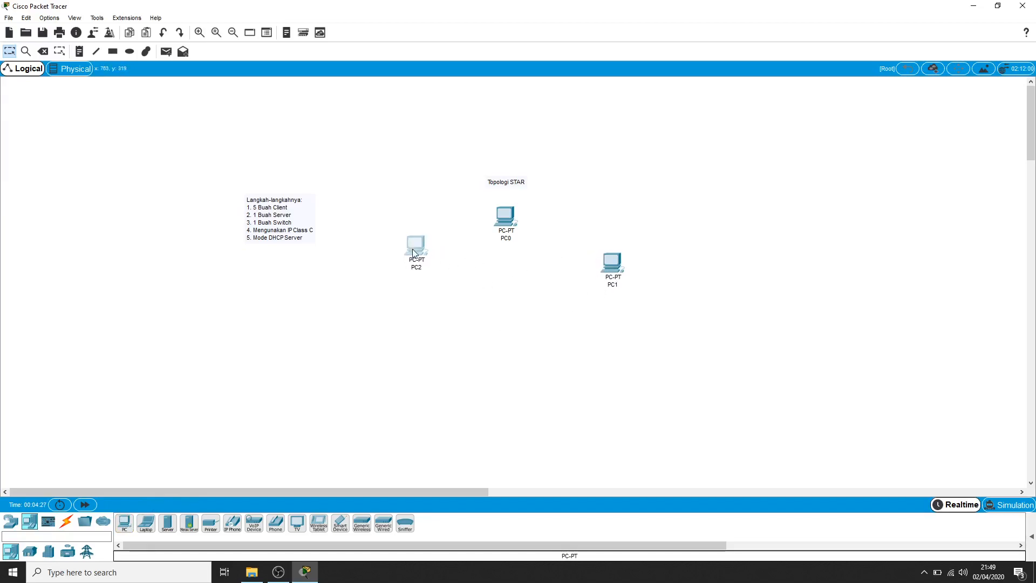
drag(625, 265, 610, 248)
Step: Place two Laptop-PT devices side by side below the three PCs
click(145, 524)
click(454, 330)
click(142, 527)
click(573, 336)
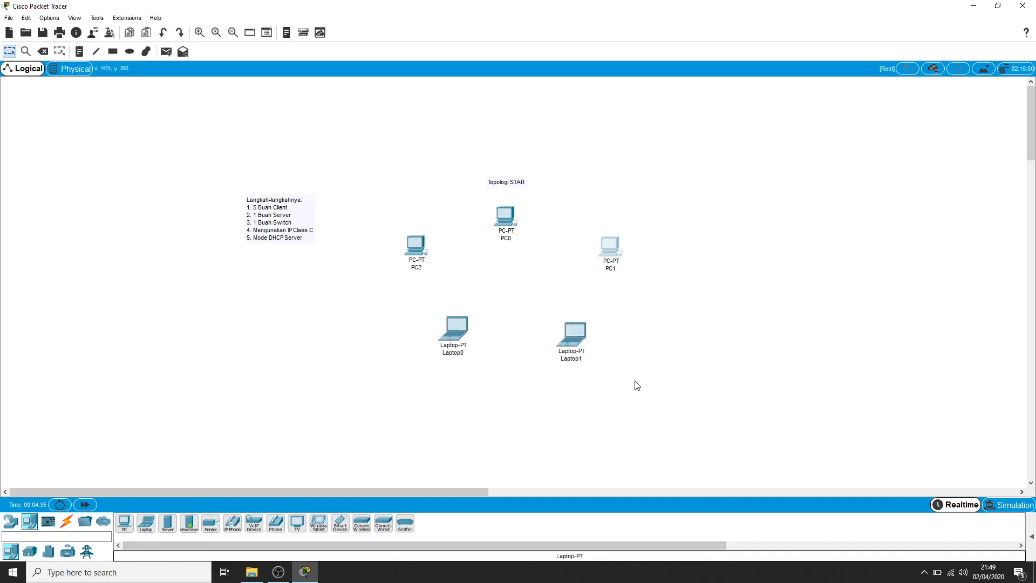
Step: Spread the PCs and laptops outward into a wide ring and raise the "Topologi STAR" title above them
drag(422, 249, 404, 258)
drag(454, 342, 408, 384)
drag(586, 343, 638, 409)
drag(608, 255, 705, 224)
drag(399, 253, 369, 249)
drag(417, 360, 397, 438)
drag(629, 411, 637, 435)
drag(509, 186, 509, 117)
drag(511, 222, 520, 196)
drag(707, 225, 707, 310)
drag(377, 258, 363, 302)
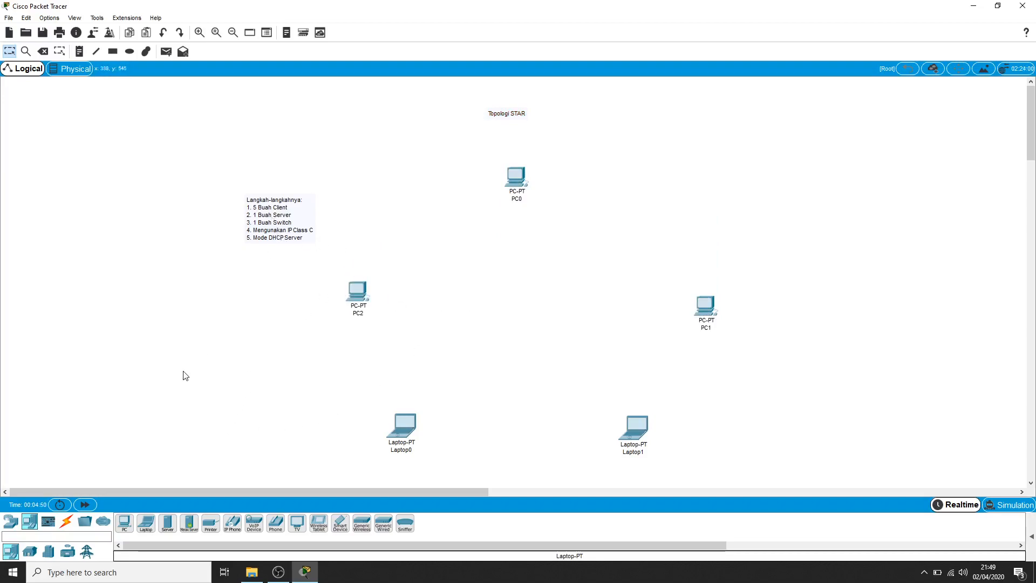
Step: Move Laptop0 below PC2 and Laptop1 to the ring's lower centre, and place a Server-PT in the freed spot
drag(396, 438, 371, 395)
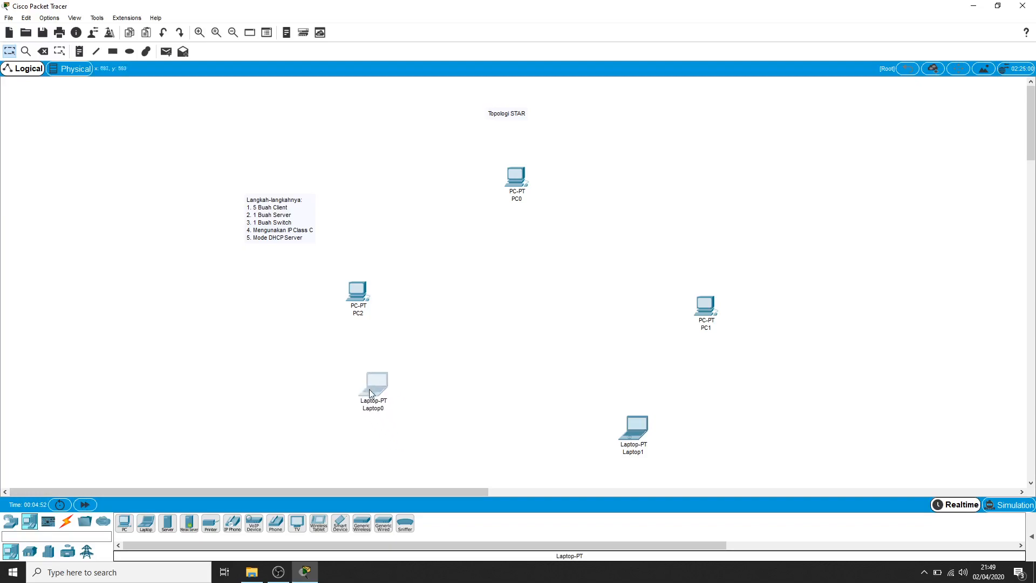
drag(640, 448, 533, 451)
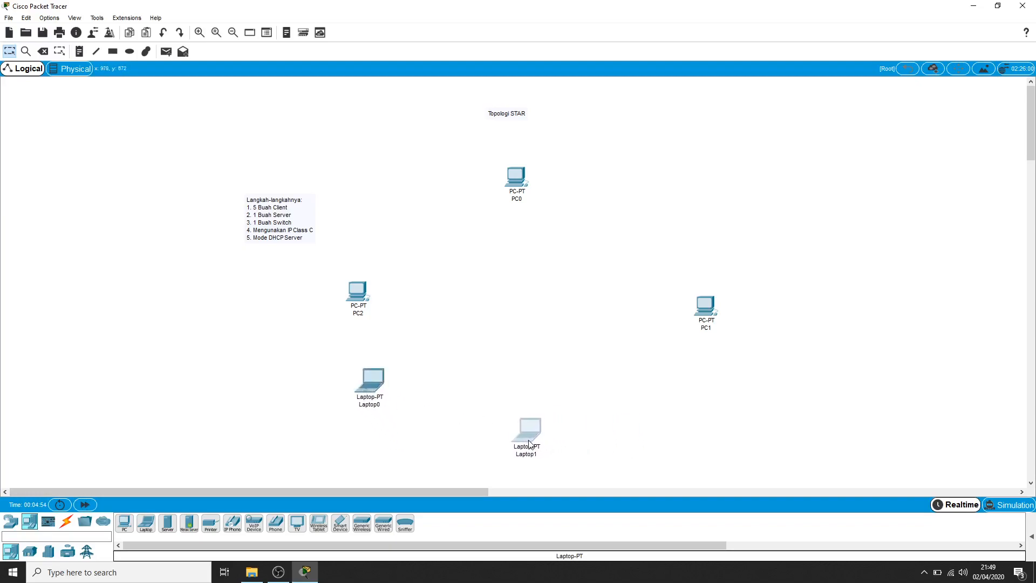
click(168, 523)
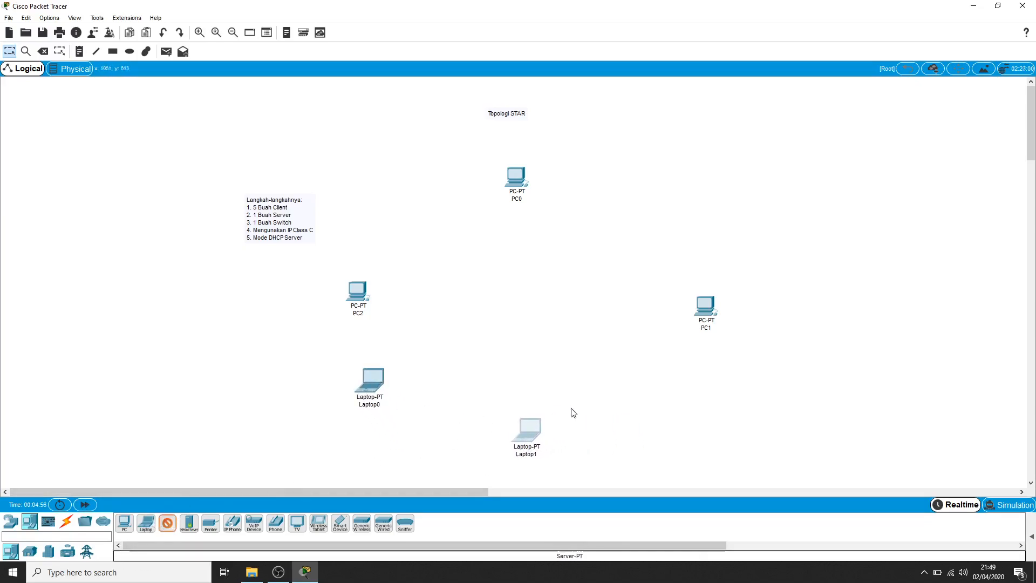
click(636, 400)
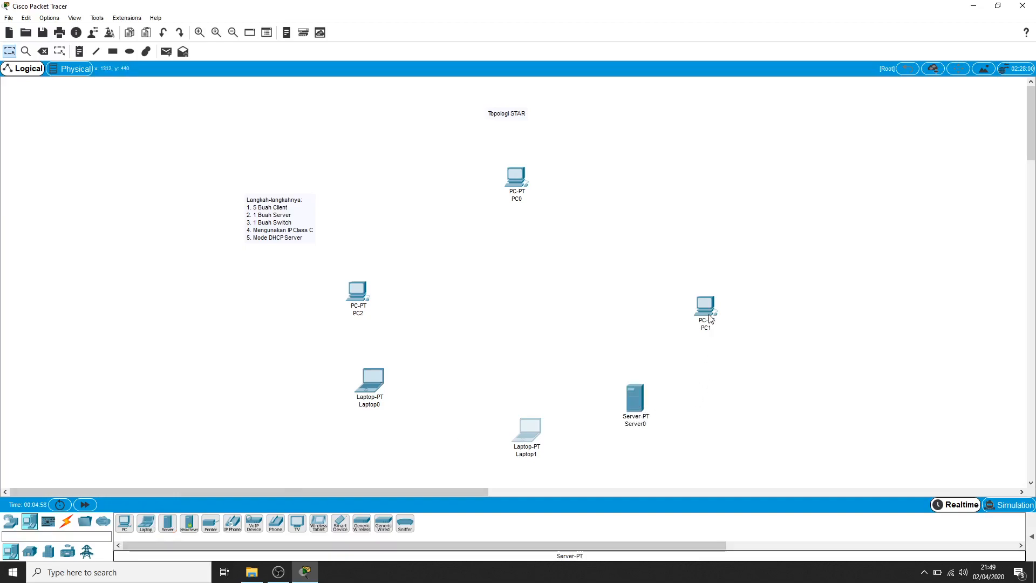
Step: Raise PC1 and PC2 to about the same height on either side of the ring, with PC1 above the server
drag(709, 319, 642, 263)
drag(358, 291, 370, 244)
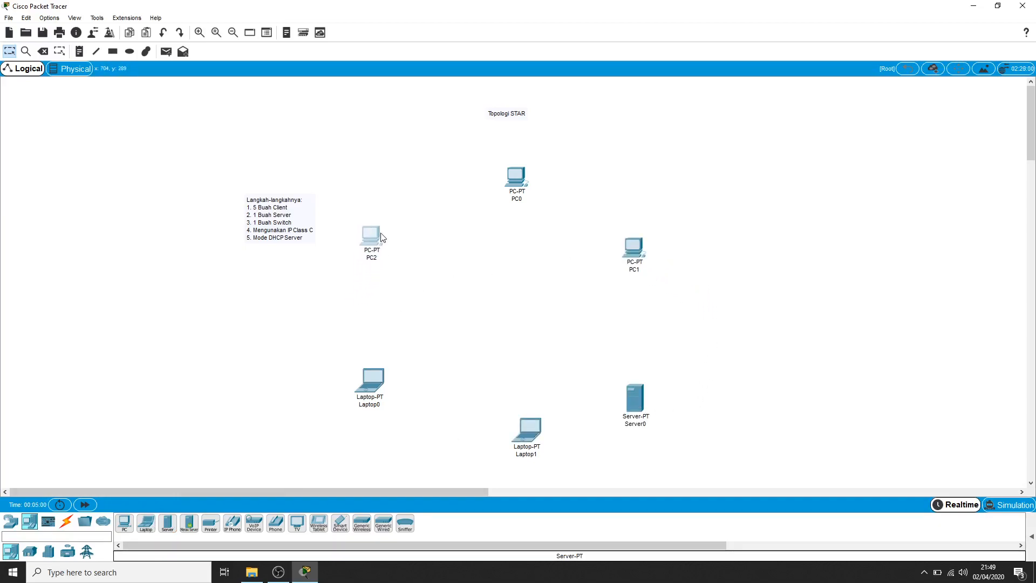
drag(636, 254, 653, 242)
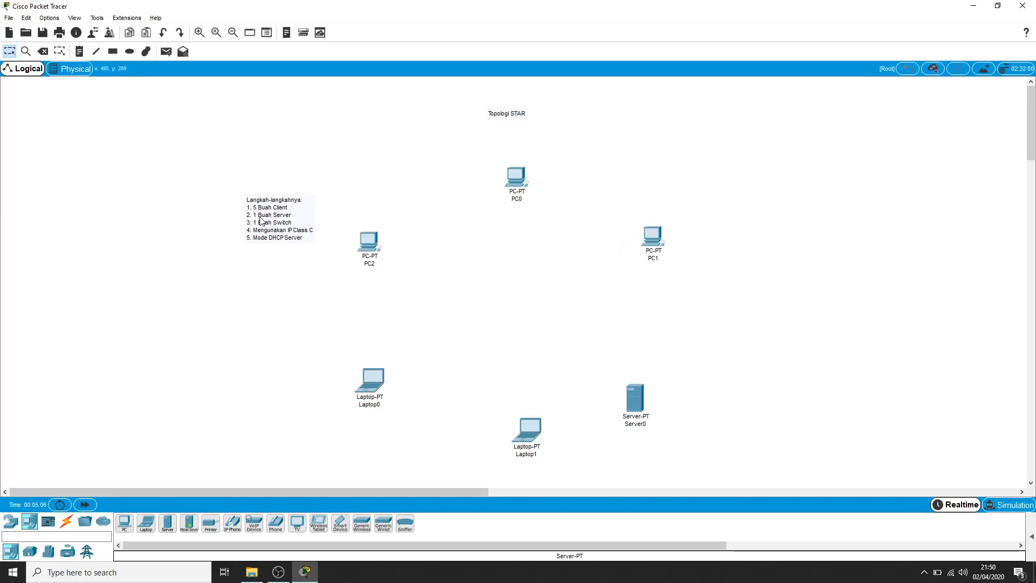
Step: Place a Switch-PT at the centre of the device ring
click(11, 522)
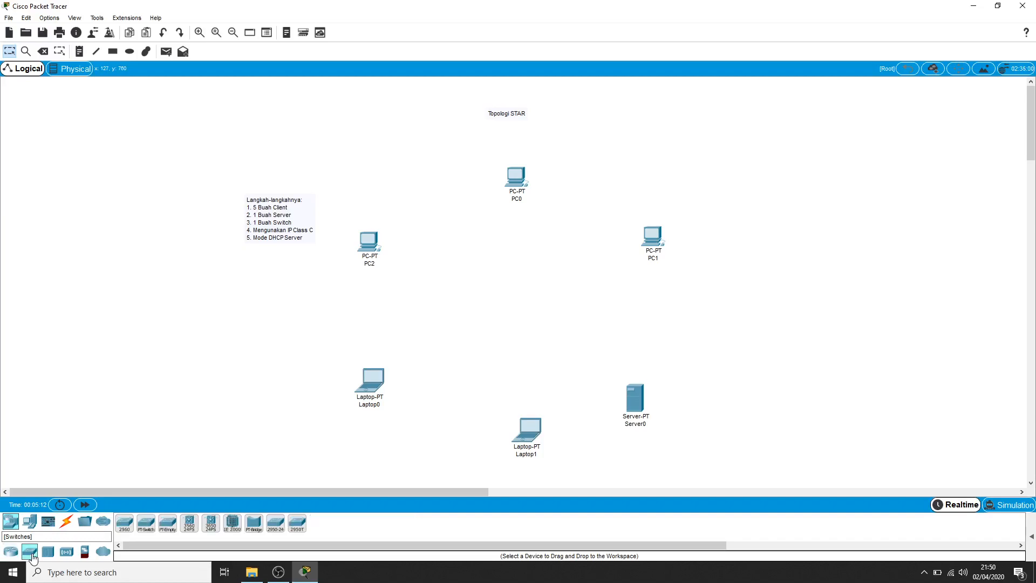
click(30, 551)
click(147, 524)
click(518, 283)
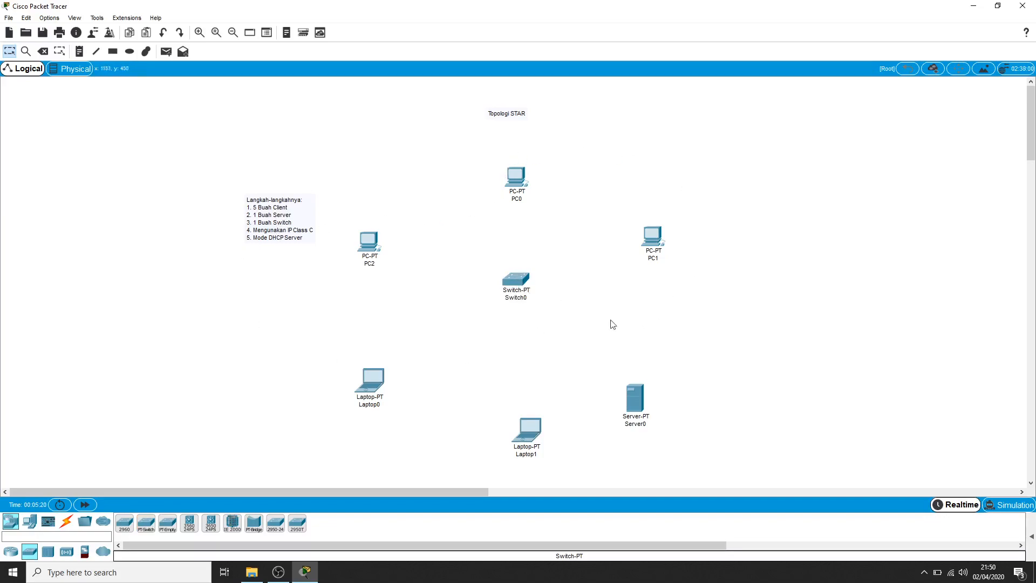
Step: Connect the switch's FastEthernet0/1 port to PC0's FastEthernet0 port with a Copper Straight-Through cable
click(71, 526)
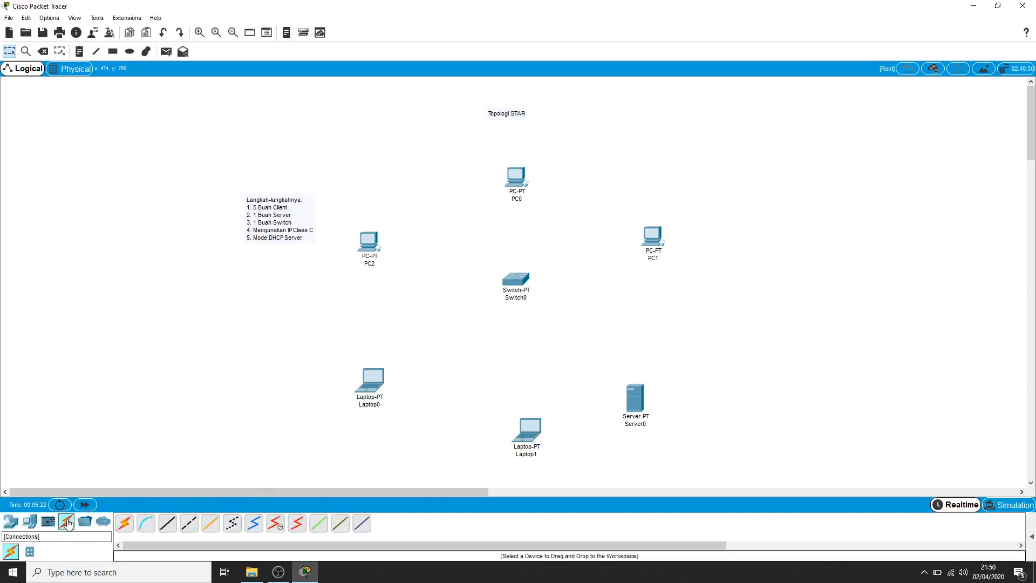
click(166, 529)
click(523, 281)
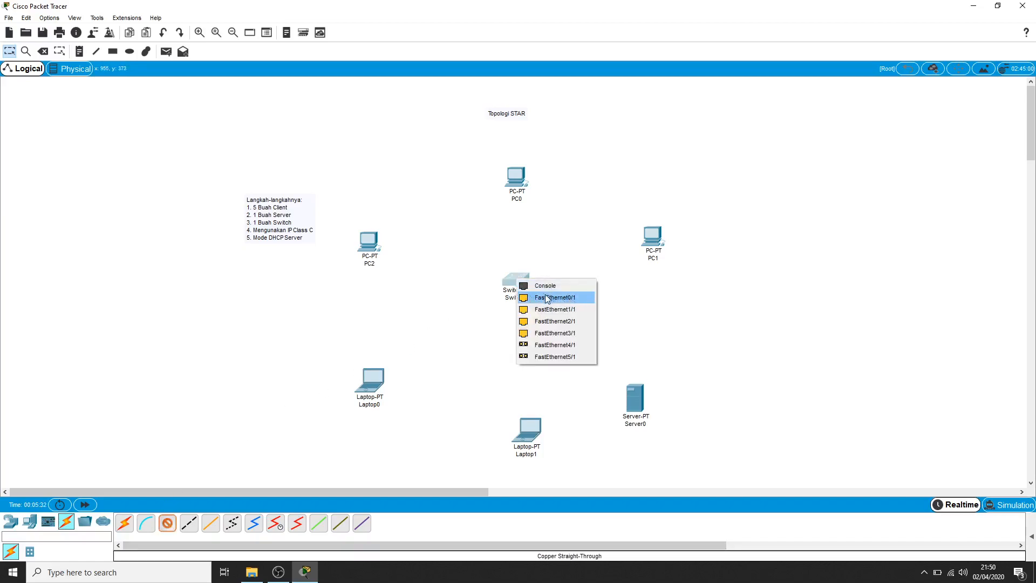
click(546, 298)
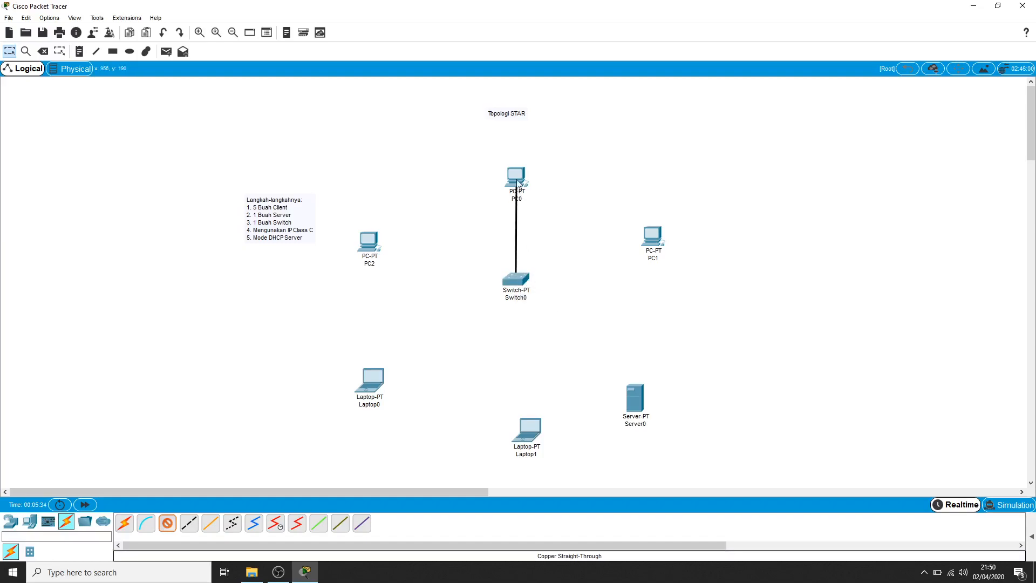
click(517, 184)
click(538, 222)
Step: Connect the switch's FastEthernet1/1 port to PC2's FastEthernet0 port with a Copper Straight-Through cable
click(168, 523)
click(516, 280)
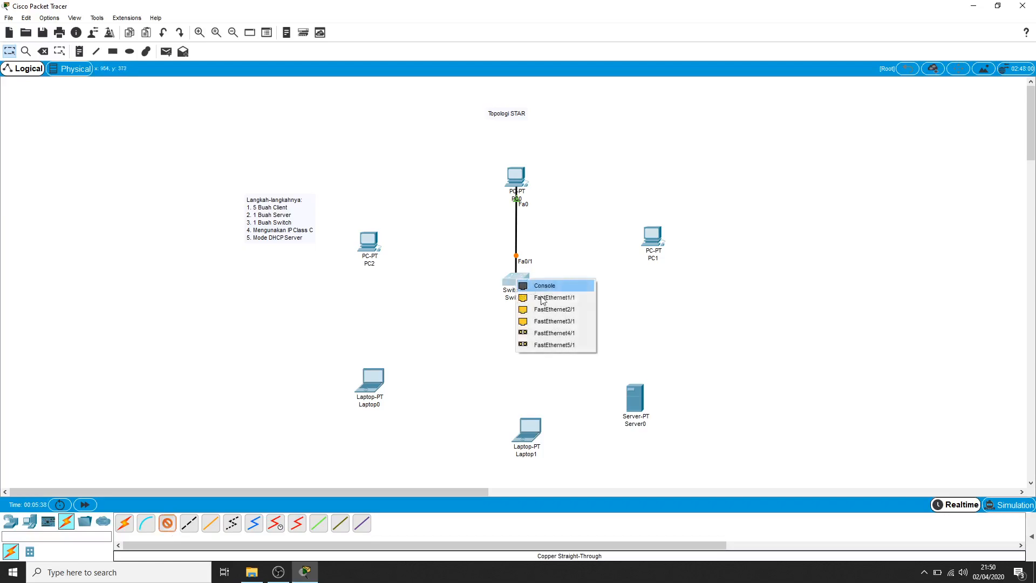
click(542, 297)
click(370, 241)
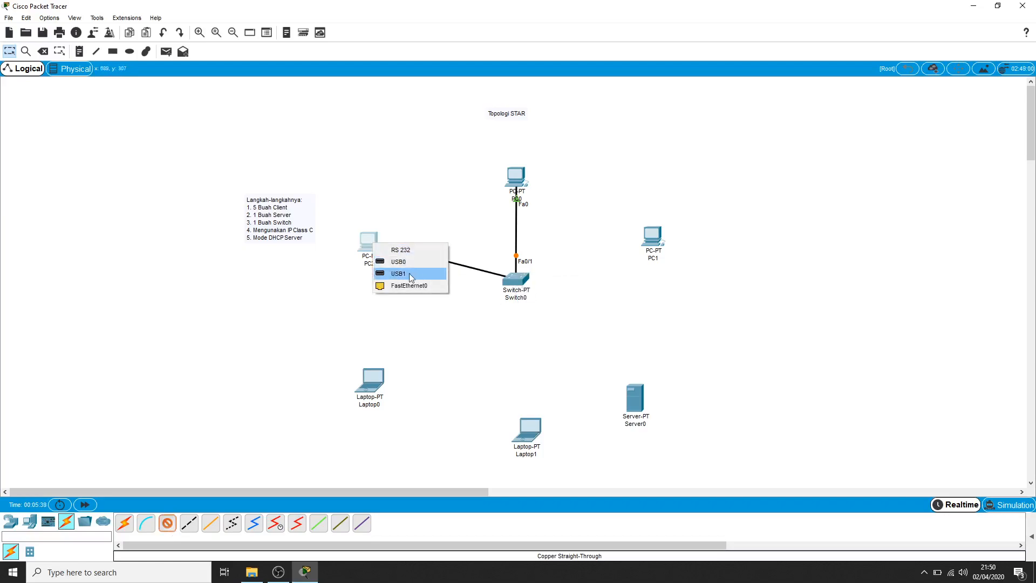
click(405, 285)
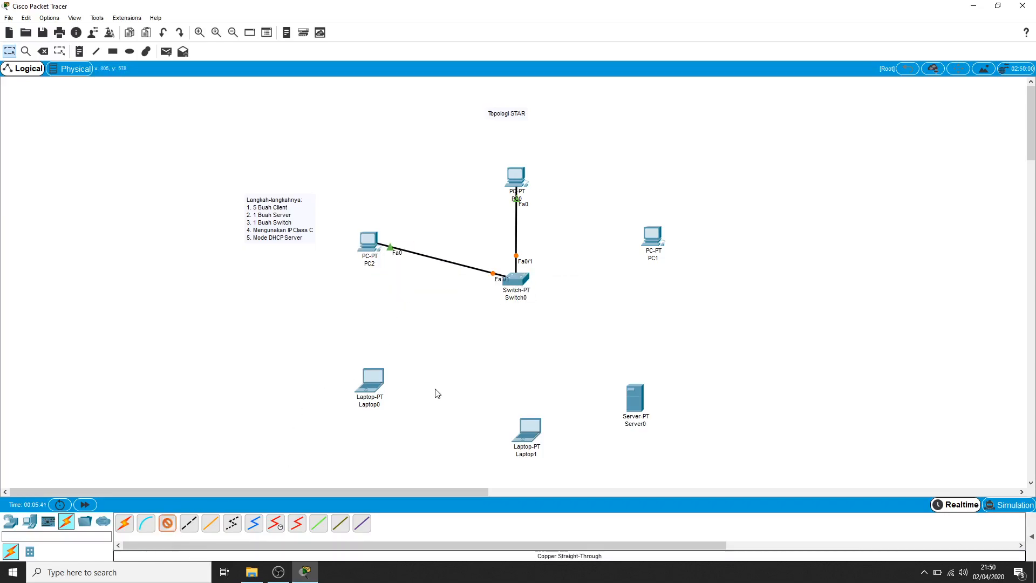
Step: Connect the switch's FastEthernet2/1 port to Laptop0's FastEthernet0 port with a Copper Straight-Through cable
click(517, 281)
click(531, 301)
click(371, 382)
click(400, 423)
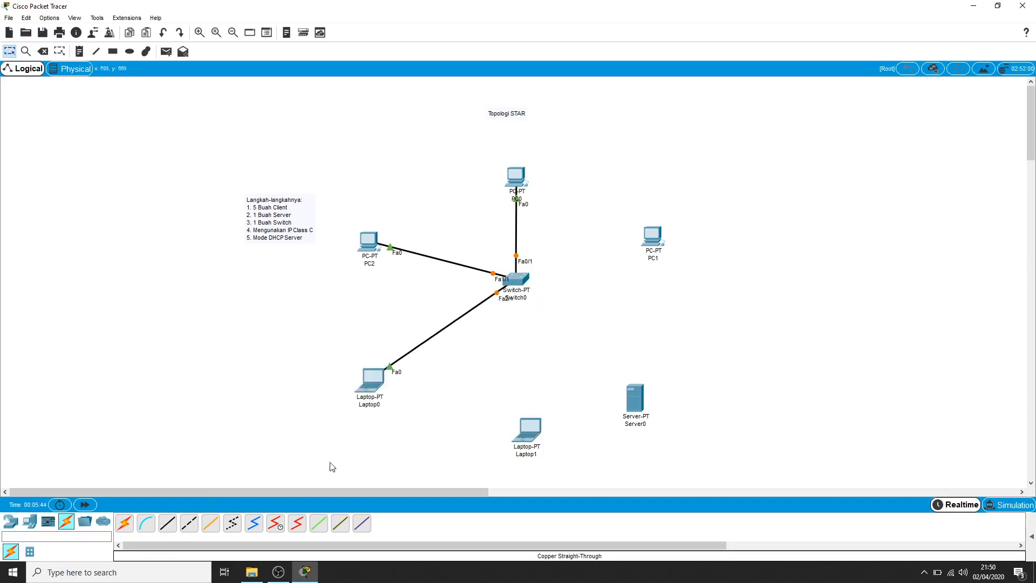
Step: Connect the switch's FastEthernet3/1 port to Laptop1's FastEthernet0 port with a Copper Straight-Through cable
click(167, 523)
click(515, 281)
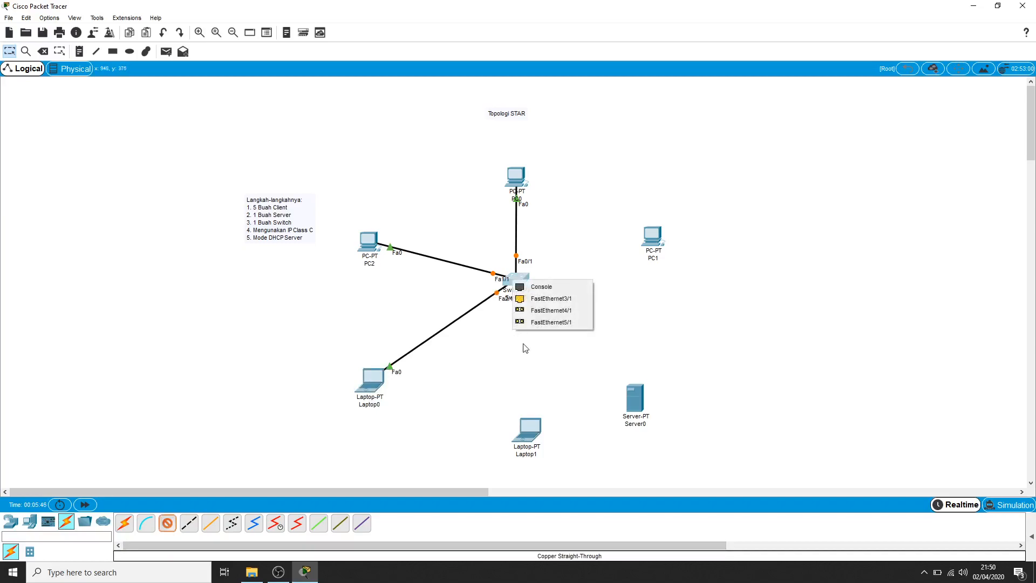
click(551, 298)
click(525, 433)
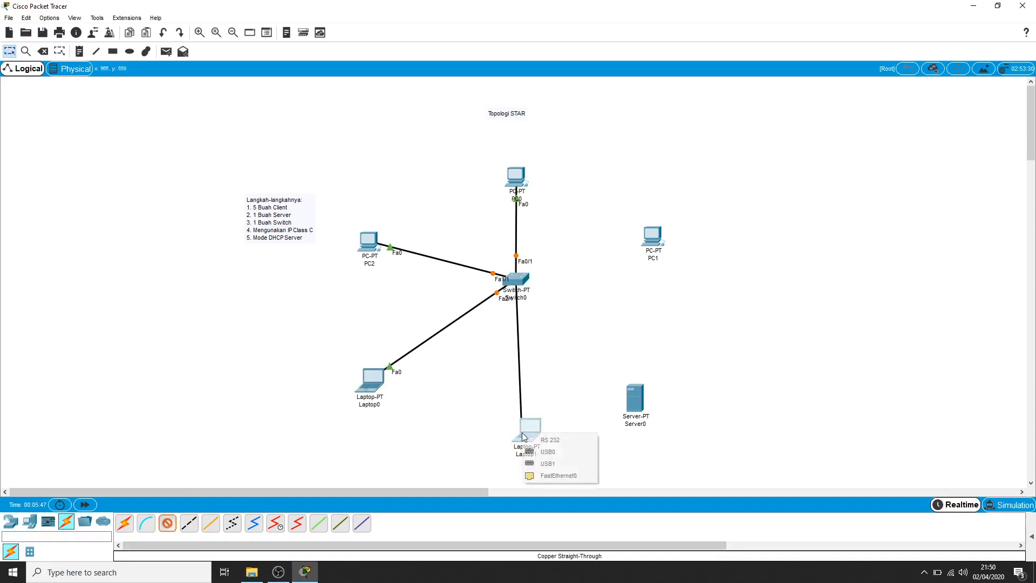
click(548, 477)
Step: Examine which ports are still free on the switch for cabling the server and PC1
click(519, 277)
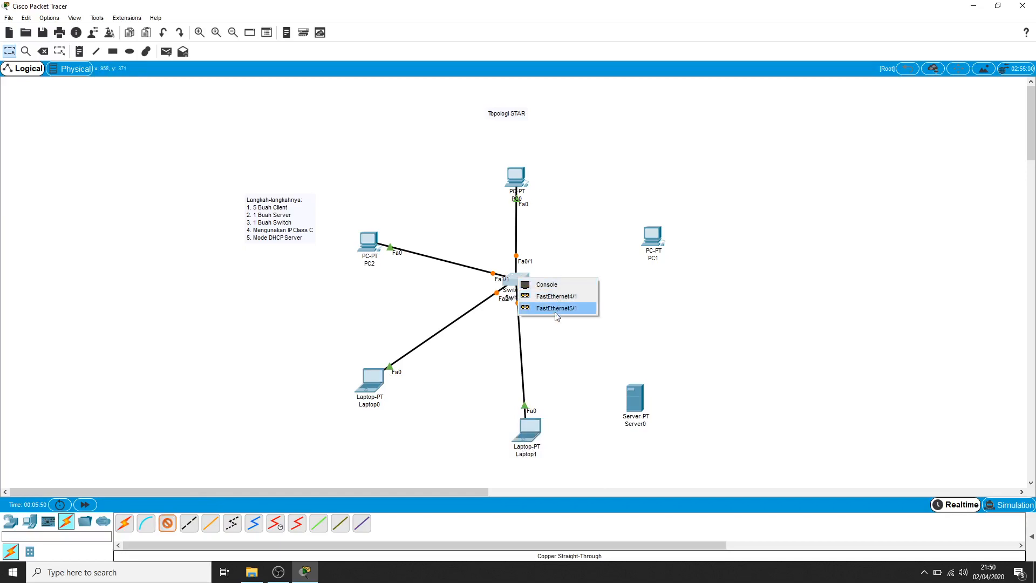
click(553, 336)
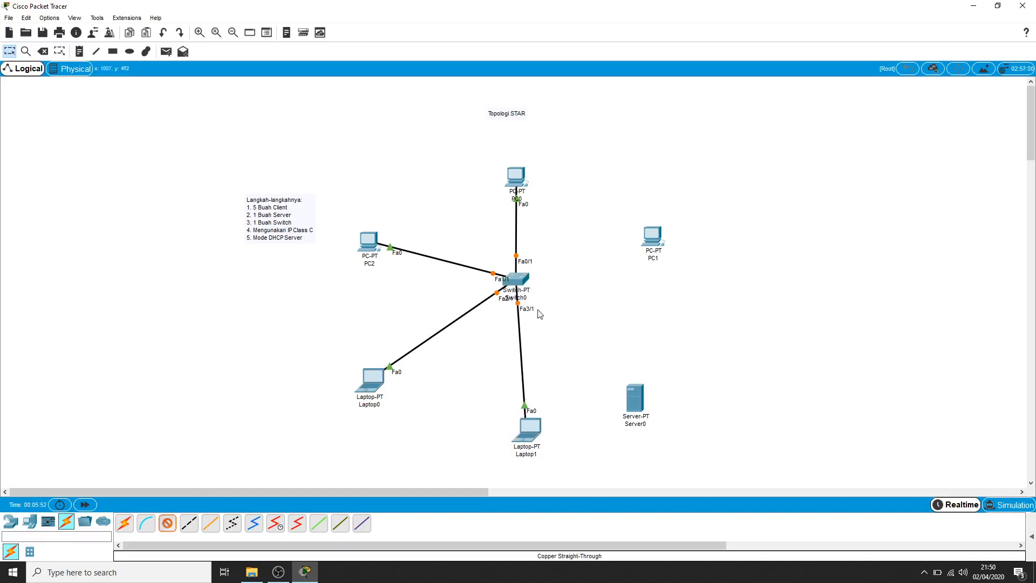
click(521, 280)
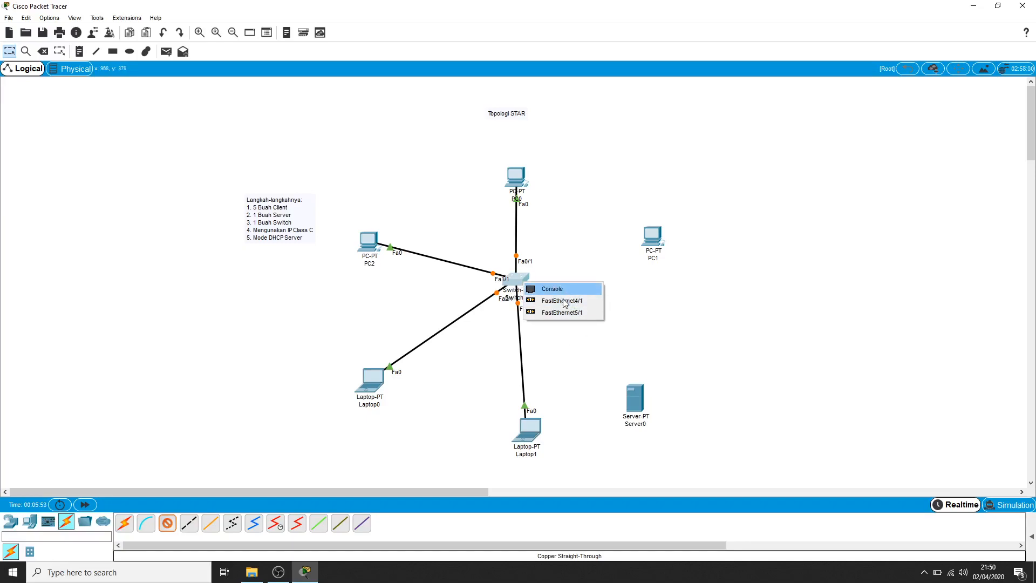
click(564, 359)
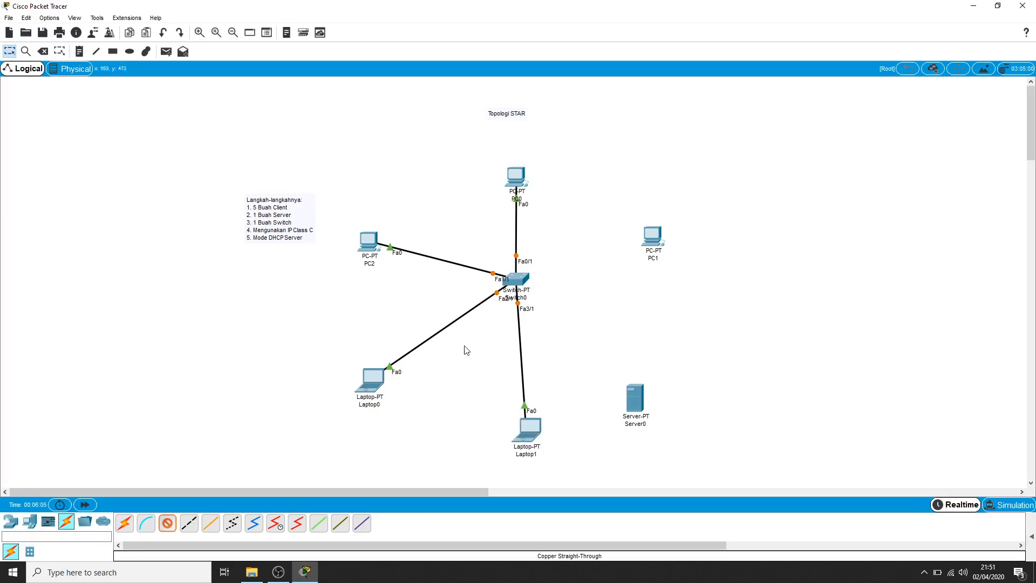
click(515, 282)
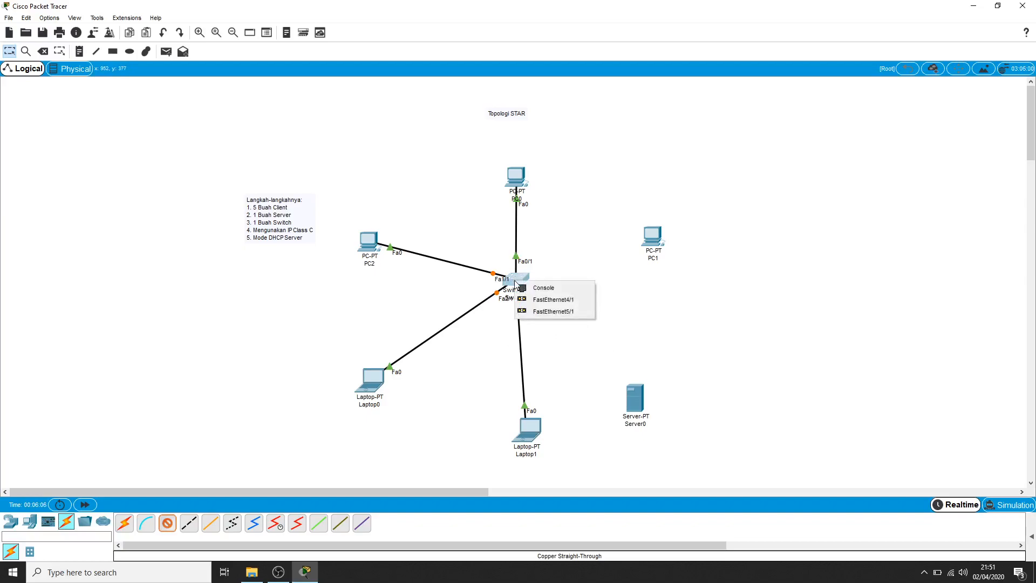
click(562, 255)
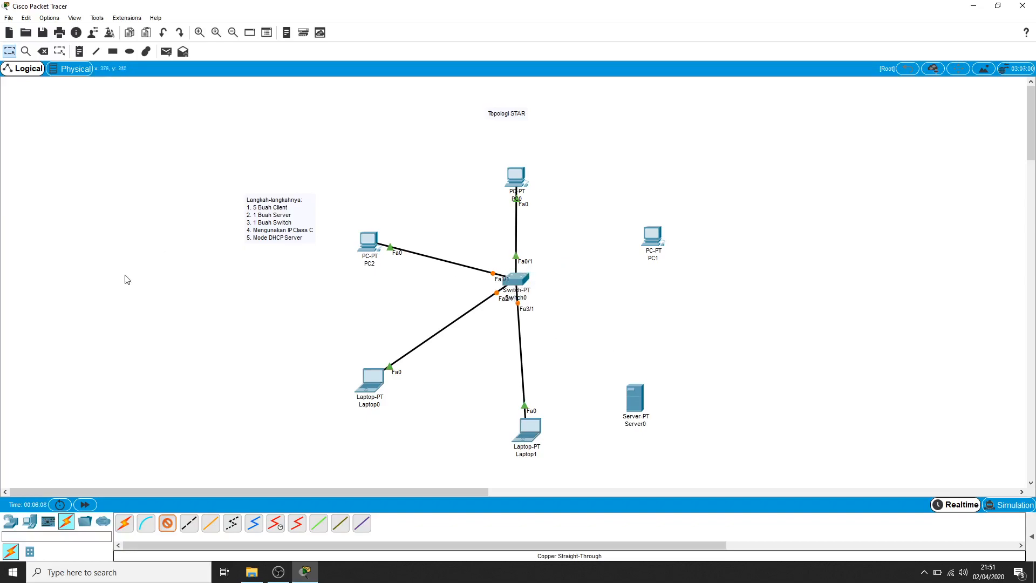
click(11, 522)
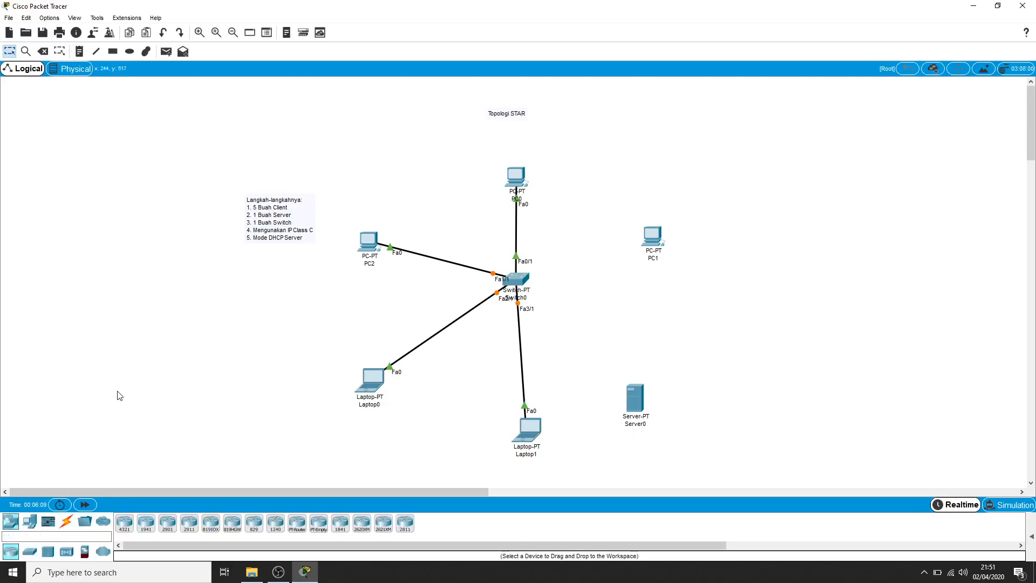
click(516, 279)
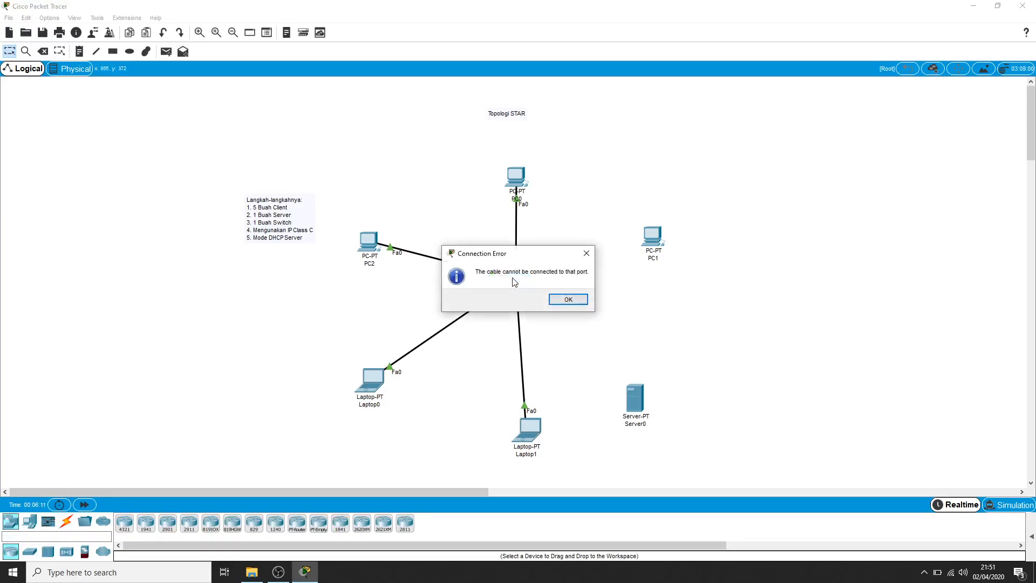
click(568, 300)
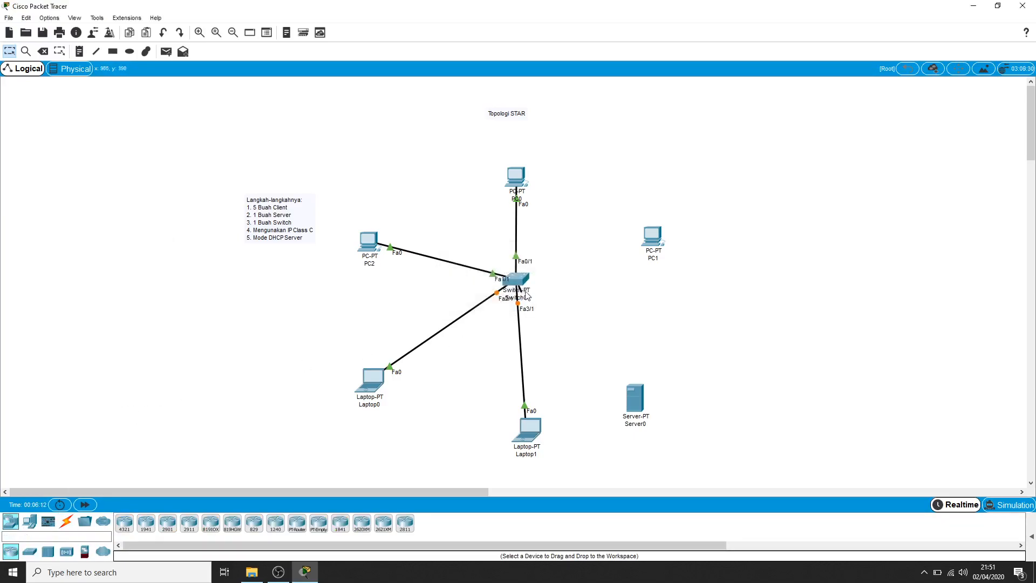
click(608, 292)
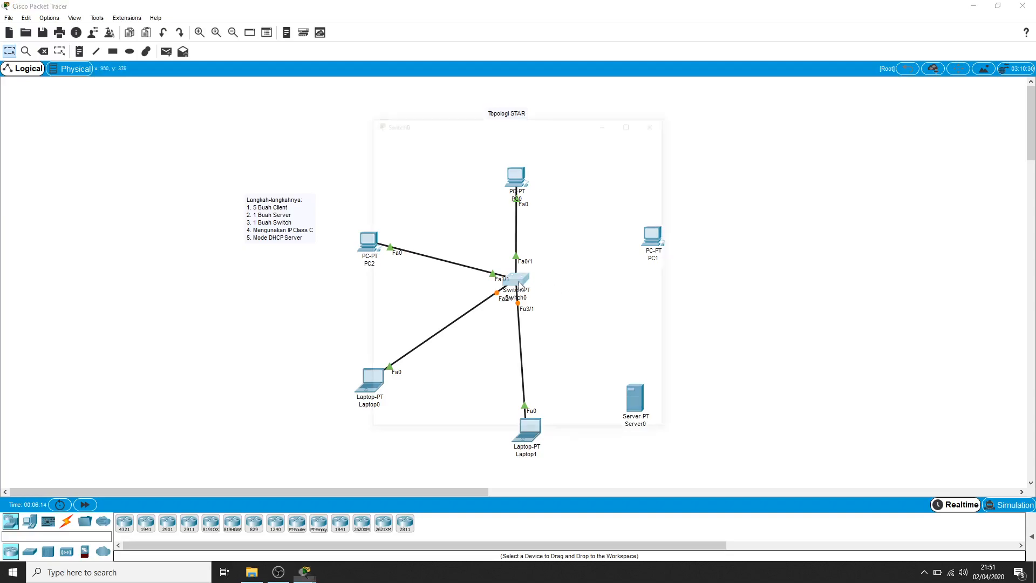
Step: Open the switch's device window, place it clear of the topology, and align Laptop1 directly below the switch
click(519, 281)
drag(486, 122, 795, 122)
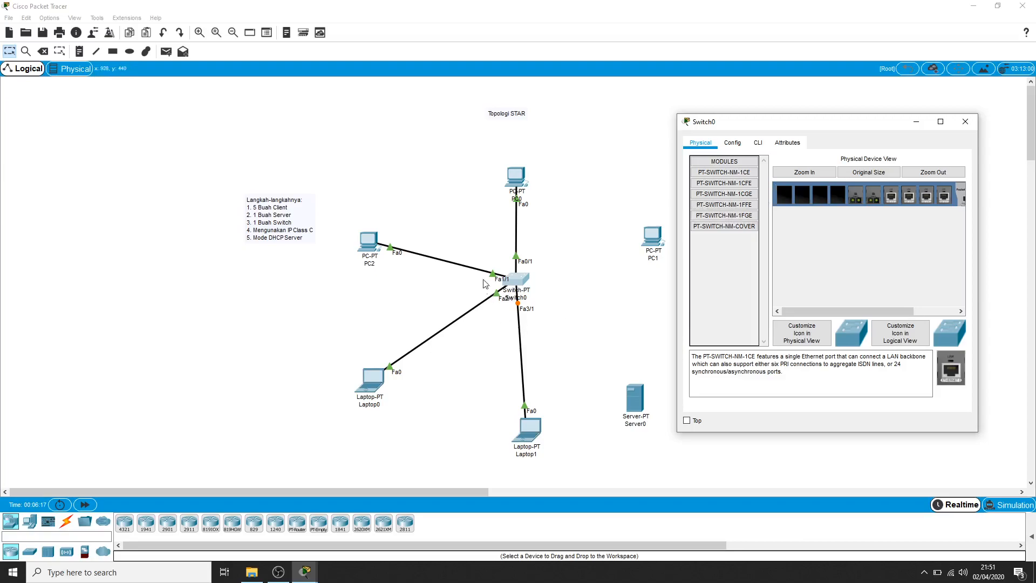
drag(535, 430, 519, 415)
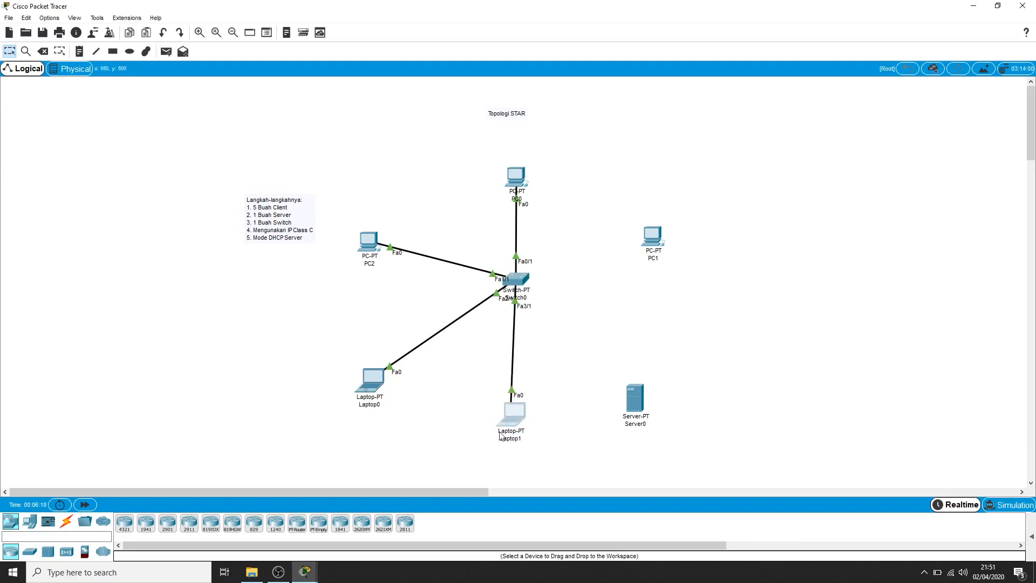
Step: Examine the switch's physical device view, including its empty module slots, installed ports and power switch
mouse_move(305, 571)
click(361, 526)
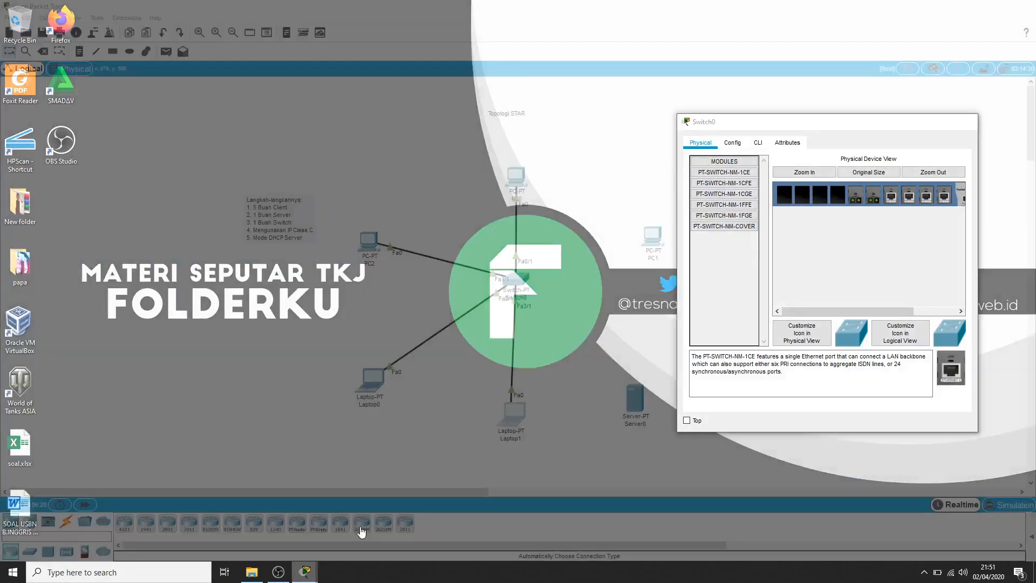
drag(851, 311, 912, 300)
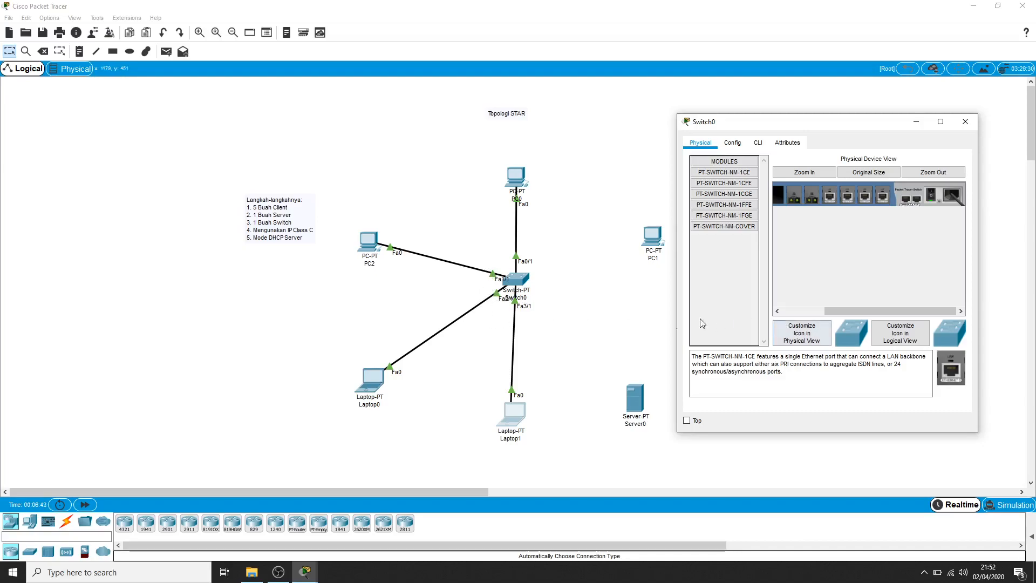
drag(839, 318, 778, 321)
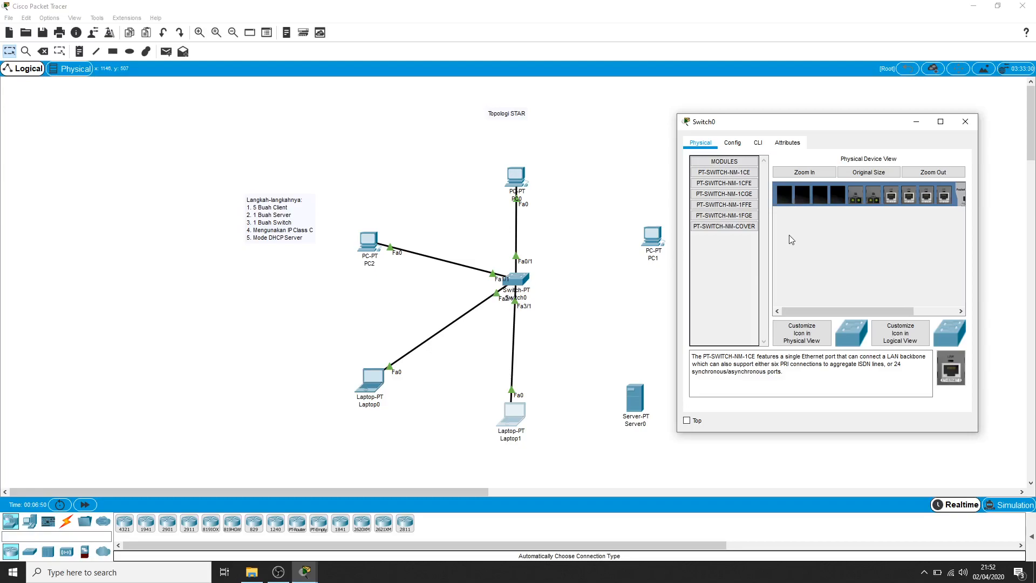
drag(824, 309, 851, 312)
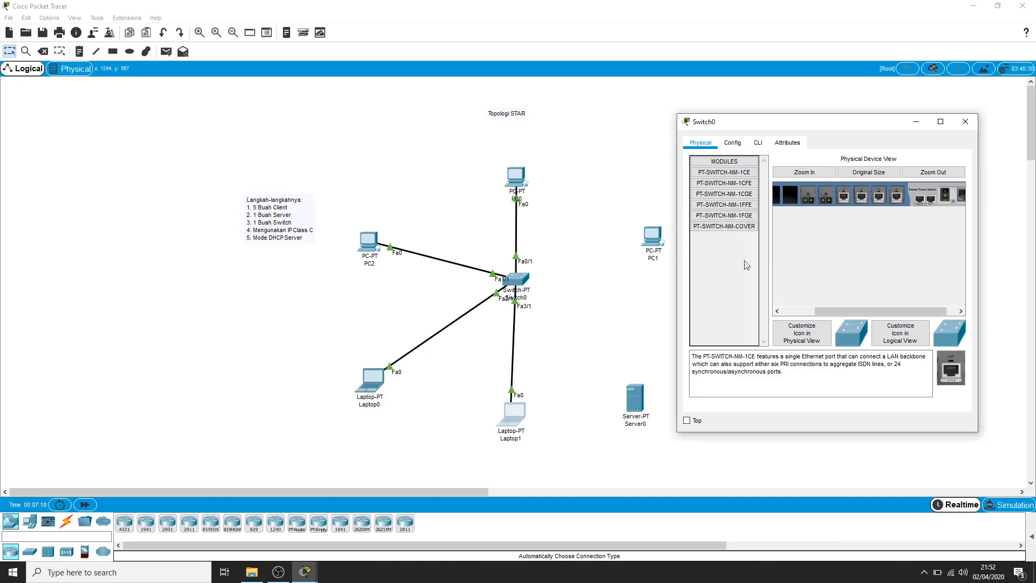
drag(835, 310, 802, 311)
Step: Try to insert a PT-SWITCH-NM-1CFE module into an empty switch slot, and turn the switch's power off
drag(739, 184, 836, 193)
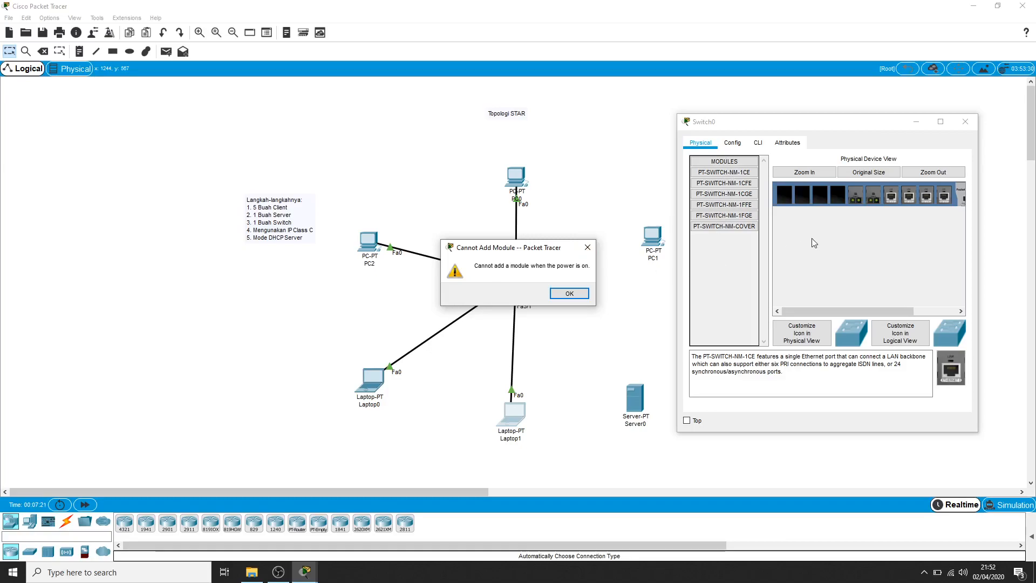
click(570, 293)
drag(809, 312, 858, 311)
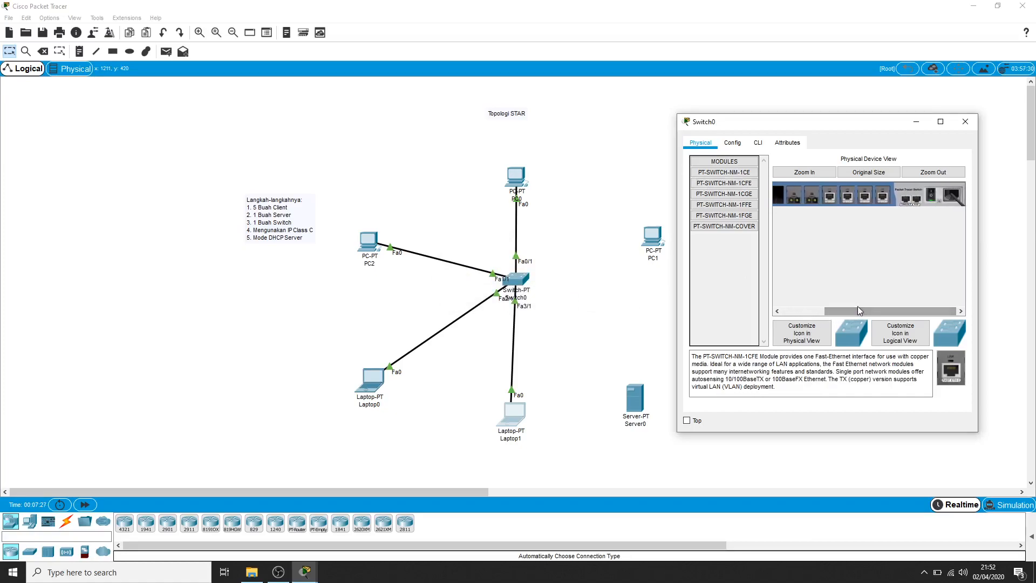
click(933, 198)
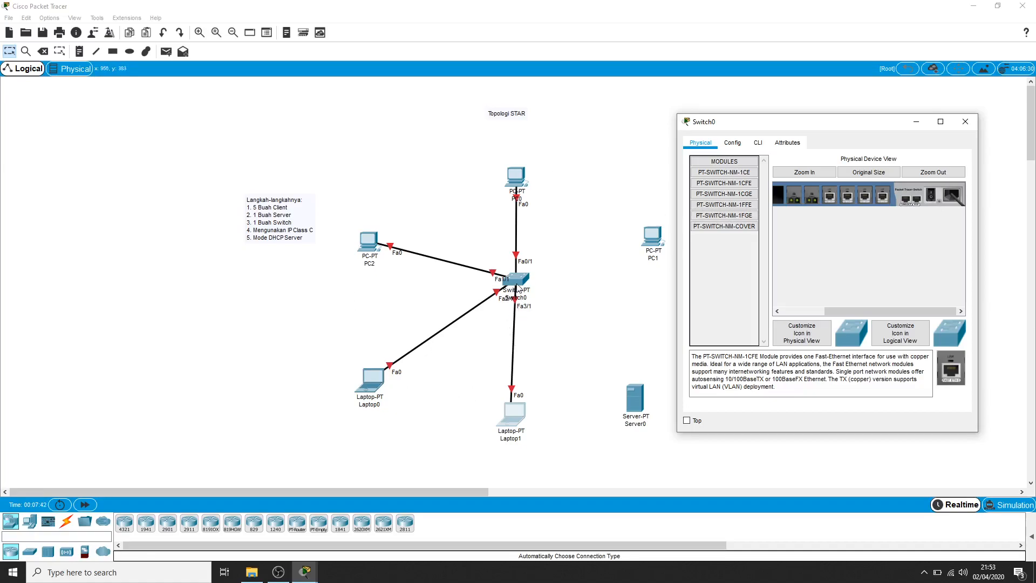
Step: Install two PT-SWITCH-NM-1CFE modules in the switch's empty slots beside the fiber ports and turn its power back on
drag(842, 311, 792, 311)
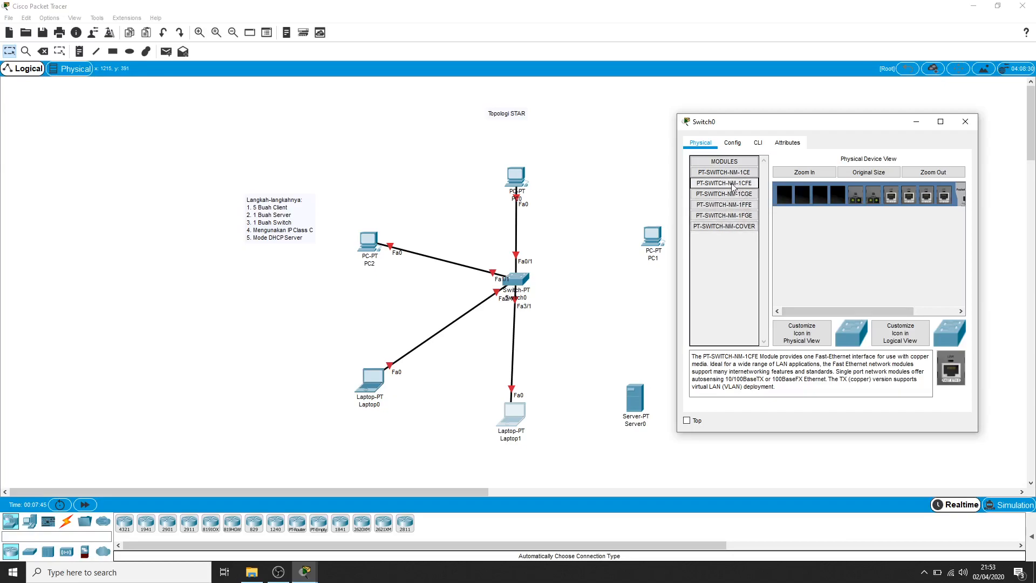
drag(729, 186, 738, 189)
drag(829, 200, 837, 193)
drag(745, 188, 820, 197)
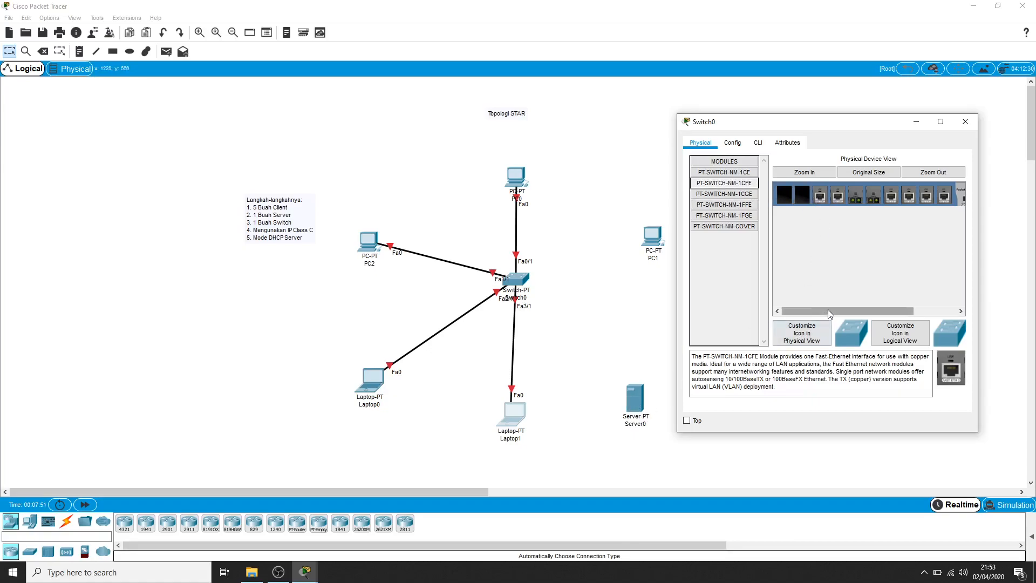
drag(833, 310, 875, 310)
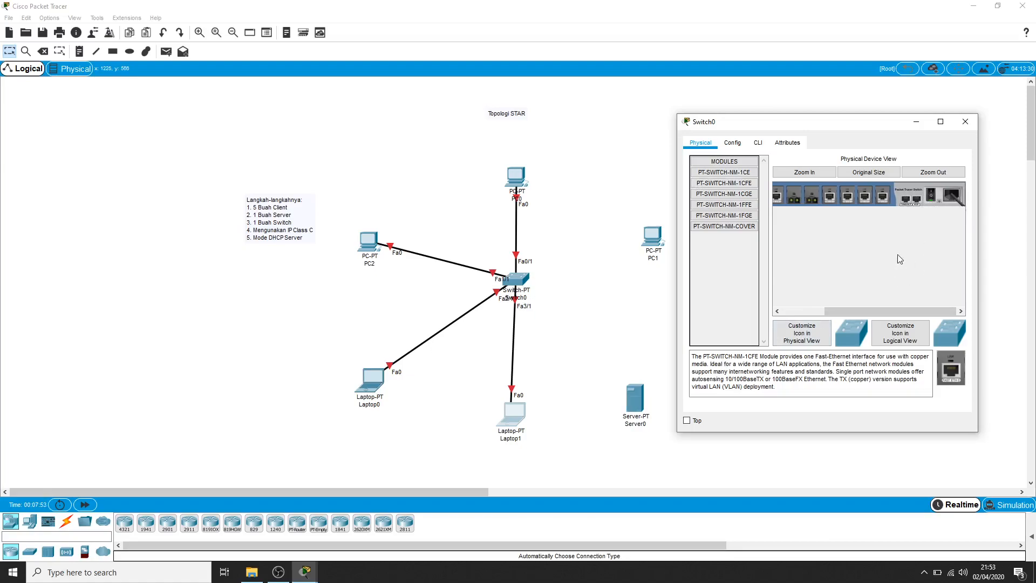
click(966, 123)
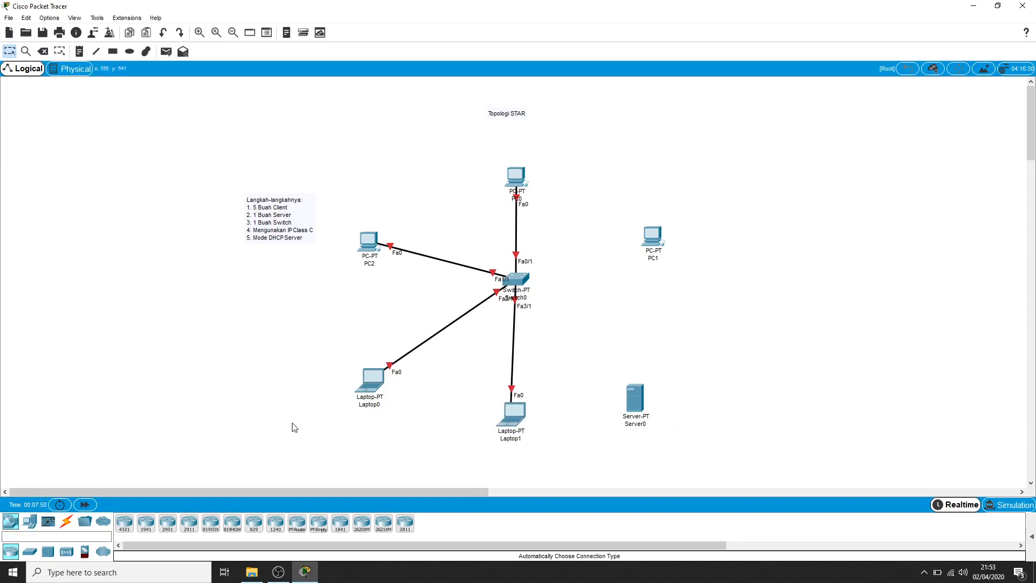
Step: Connect the switch's FastEthernet6/1 port to Server0's FastEthernet0 port with a Copper Straight-Through cable
click(66, 522)
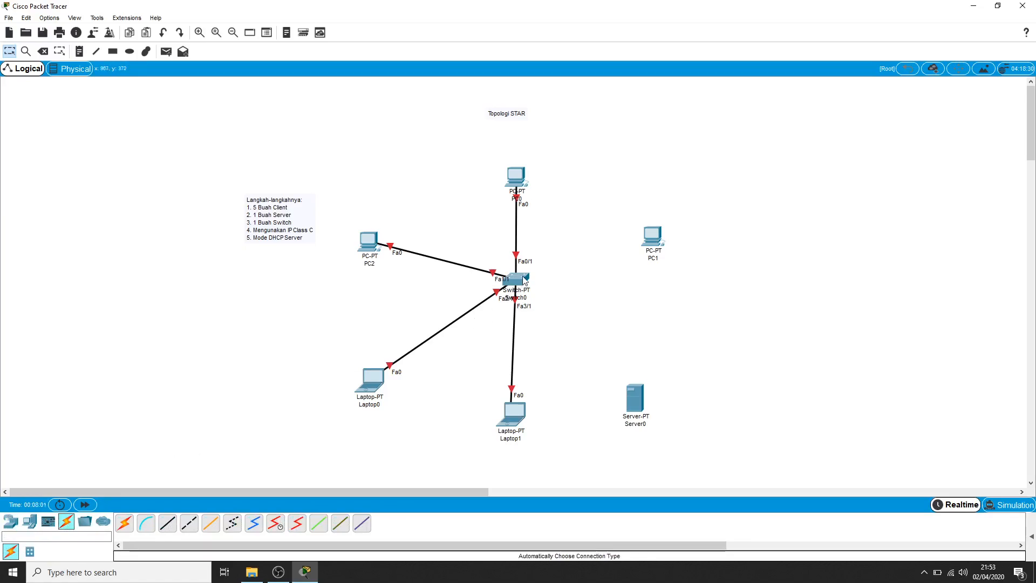
click(166, 524)
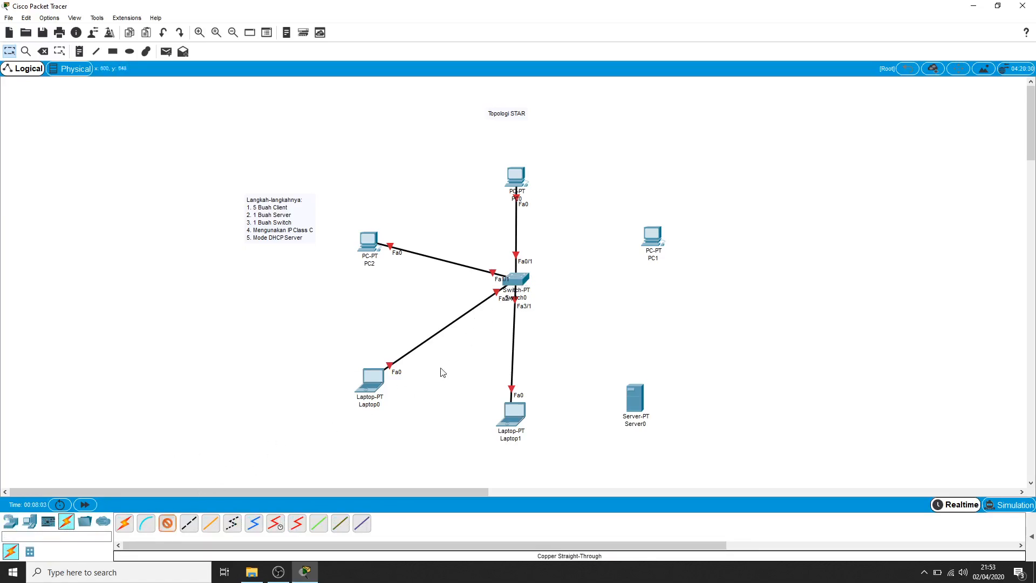
click(520, 280)
click(555, 323)
click(636, 402)
click(654, 412)
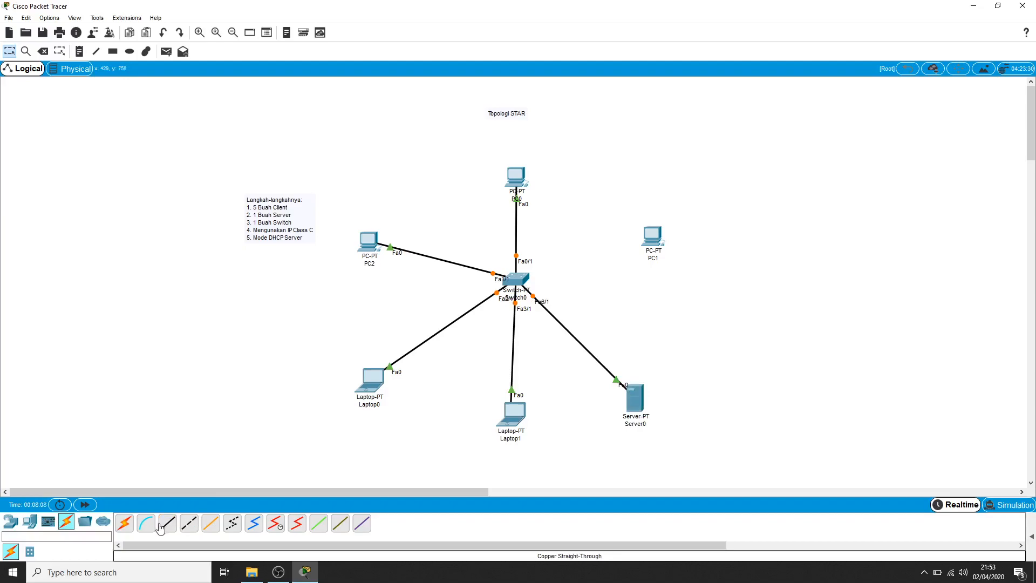
Step: Connect the switch's FastEthernet7/1 port to PC1's FastEthernet0 port with a Copper Straight-Through cable
click(513, 278)
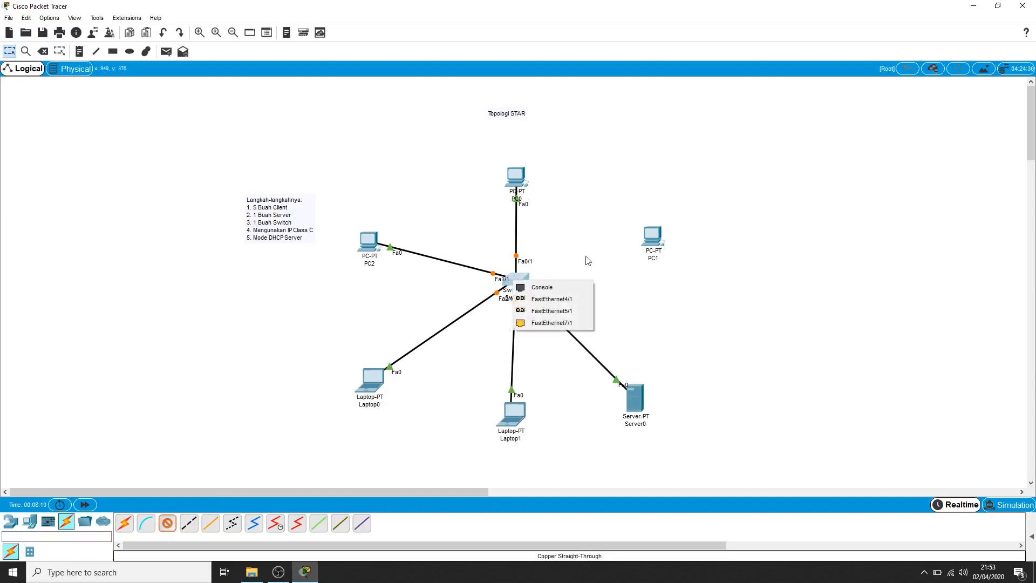
click(556, 323)
click(655, 240)
click(690, 262)
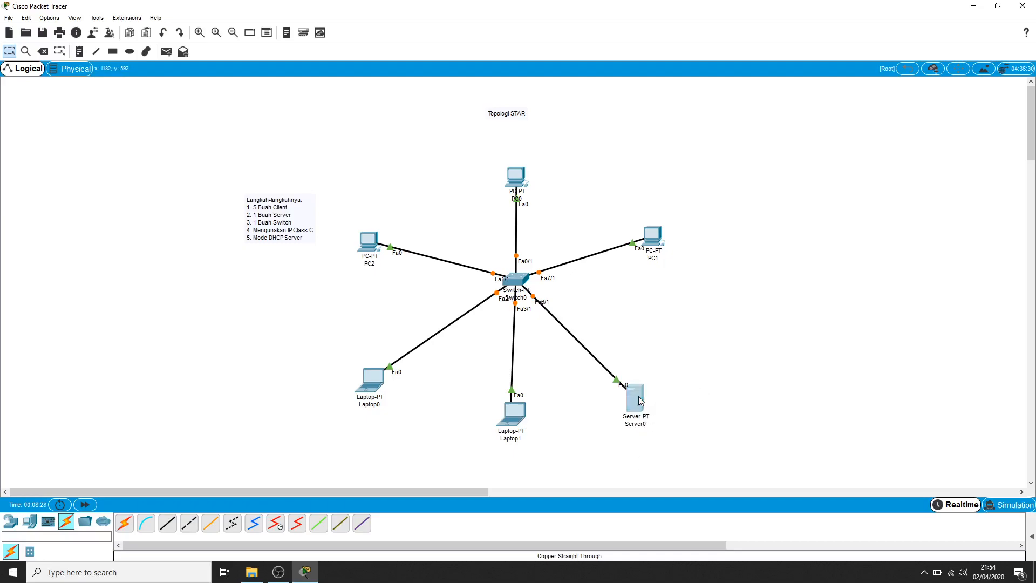
Step: Give Server0 the static IP address 192.168.1.100 with subnet mask 255.255.255.0 in its IP configuration
drag(449, 89, 238, 95)
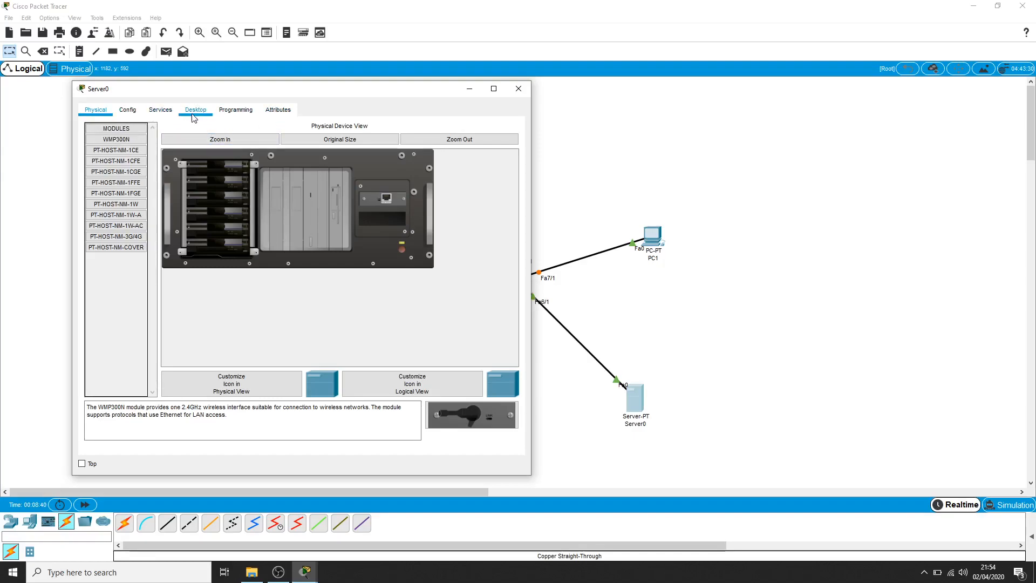
click(193, 112)
scroll(354, 231, down, 5)
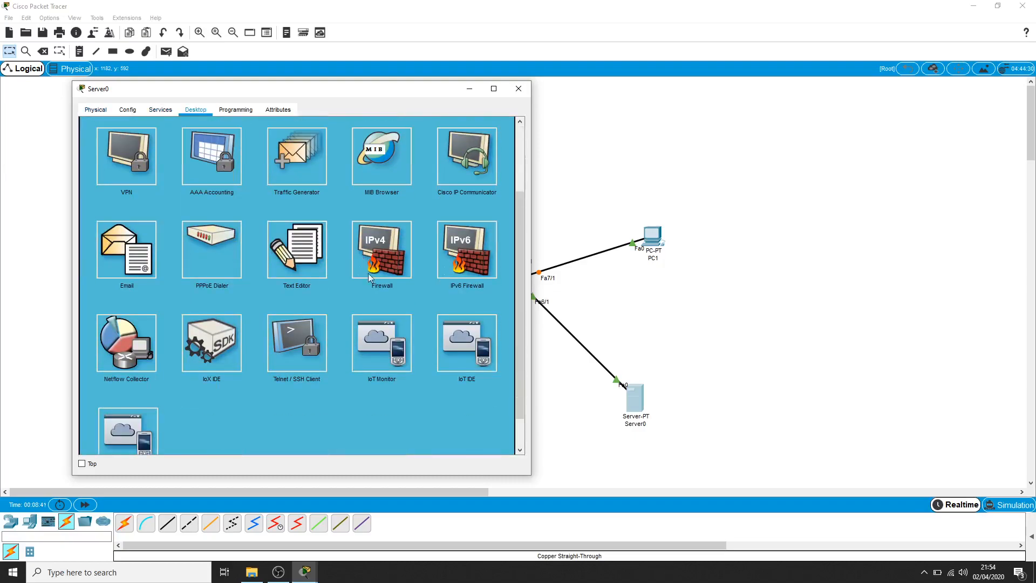
scroll(332, 357, up, 5)
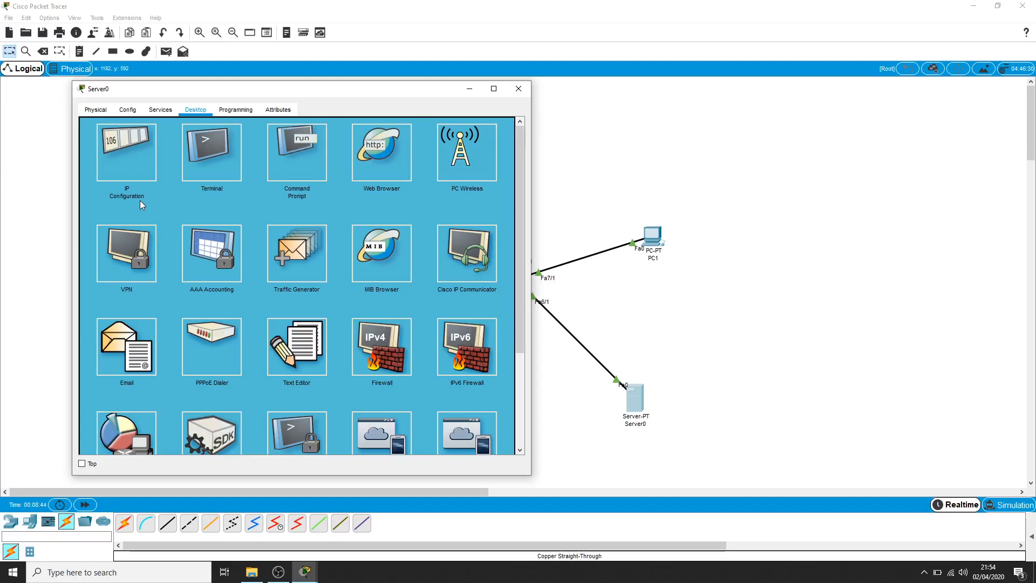
click(128, 167)
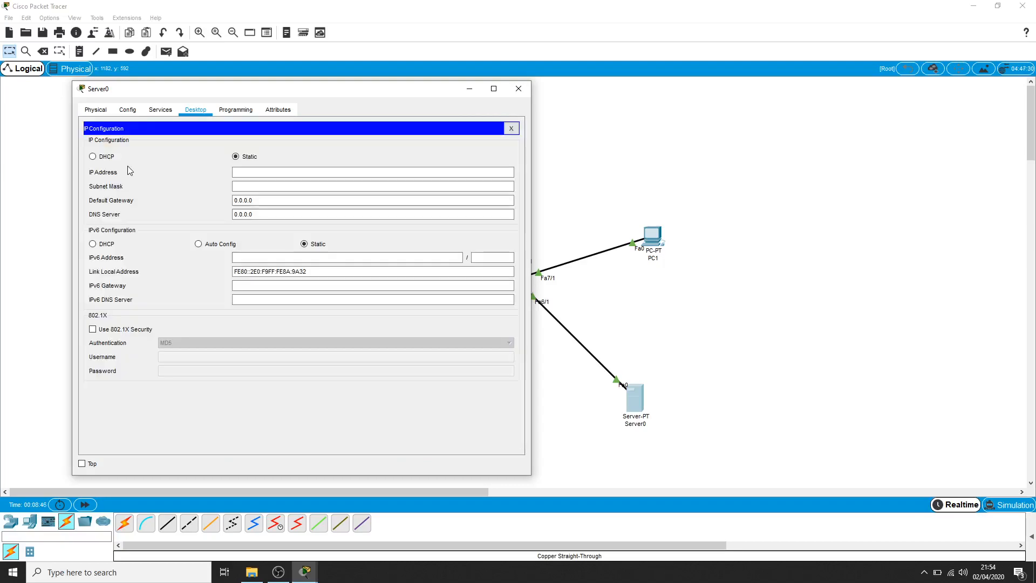
click(272, 173)
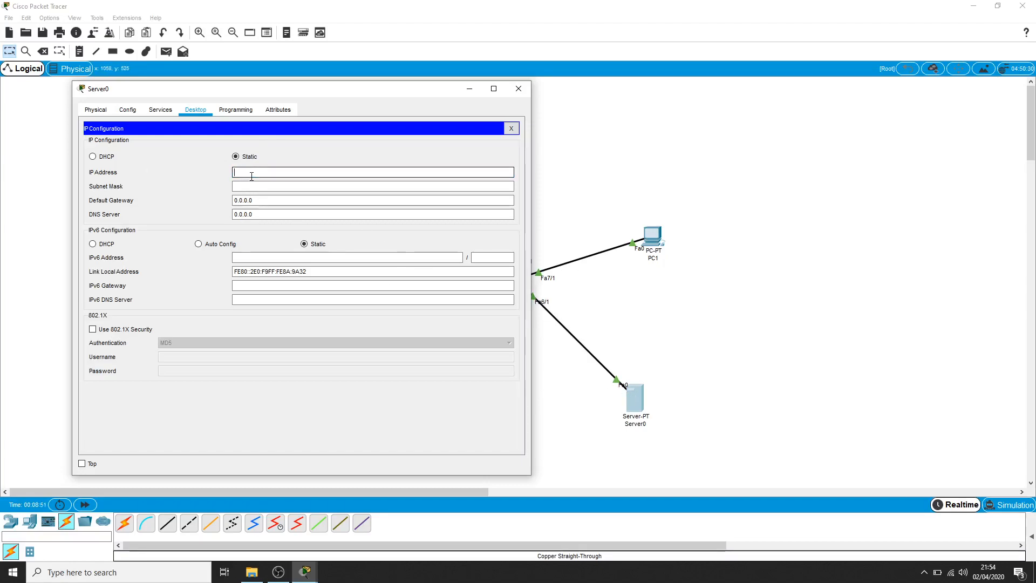
text(192.168.1.100)
click(252, 187)
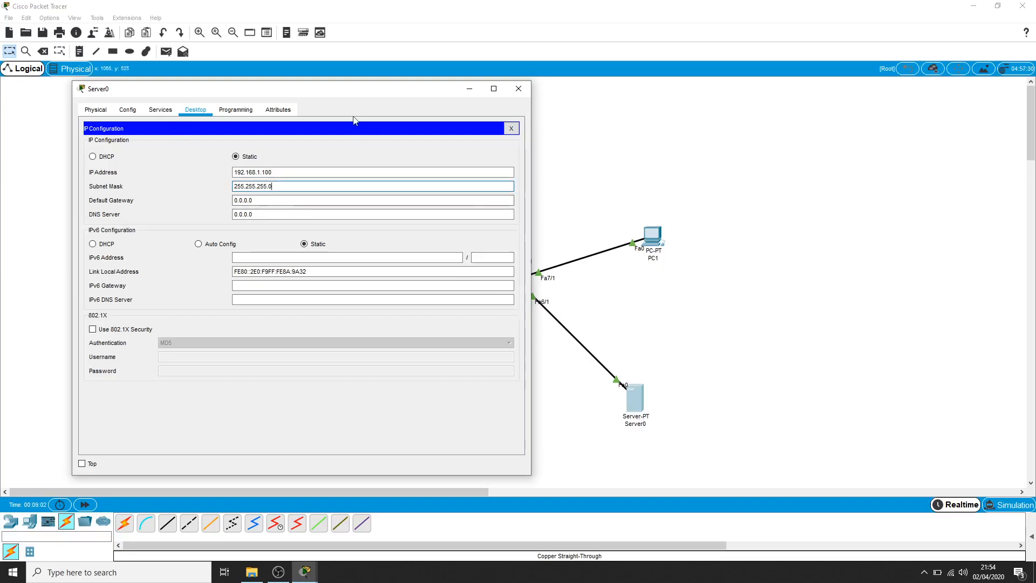
Step: Turn on the DHCP service for Server0's FastEthernet0 interface
drag(347, 86, 745, 101)
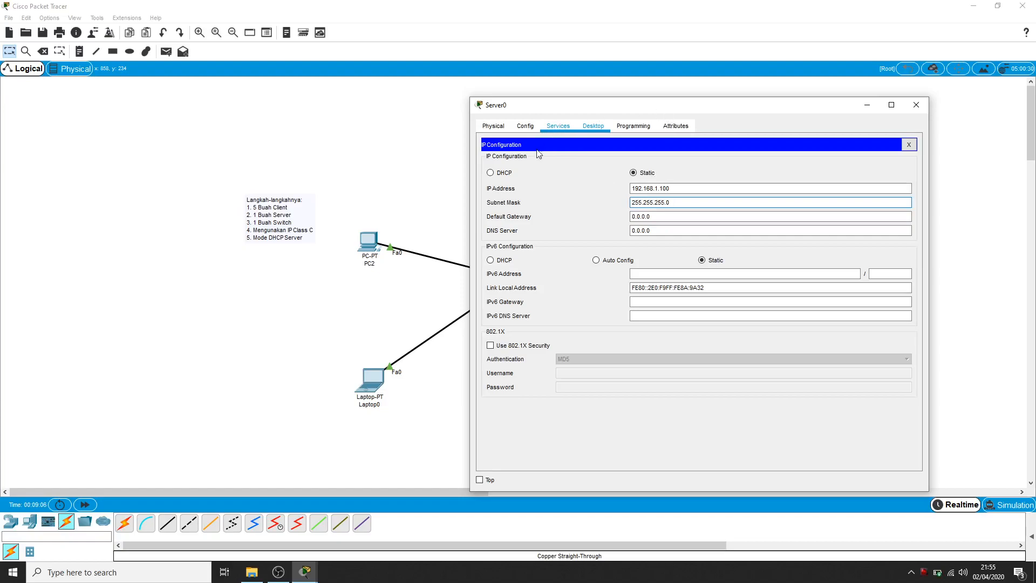
click(555, 128)
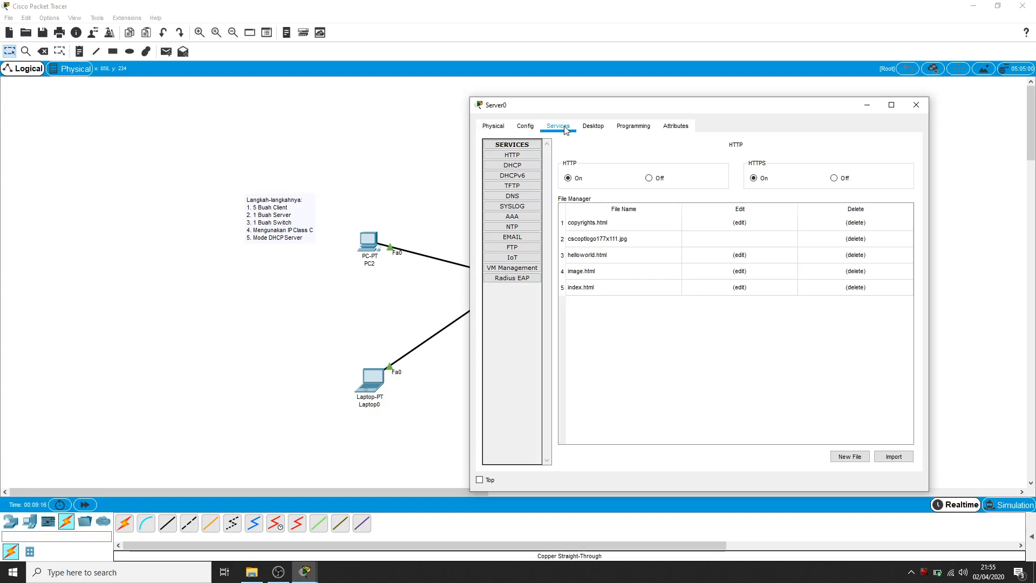
click(517, 166)
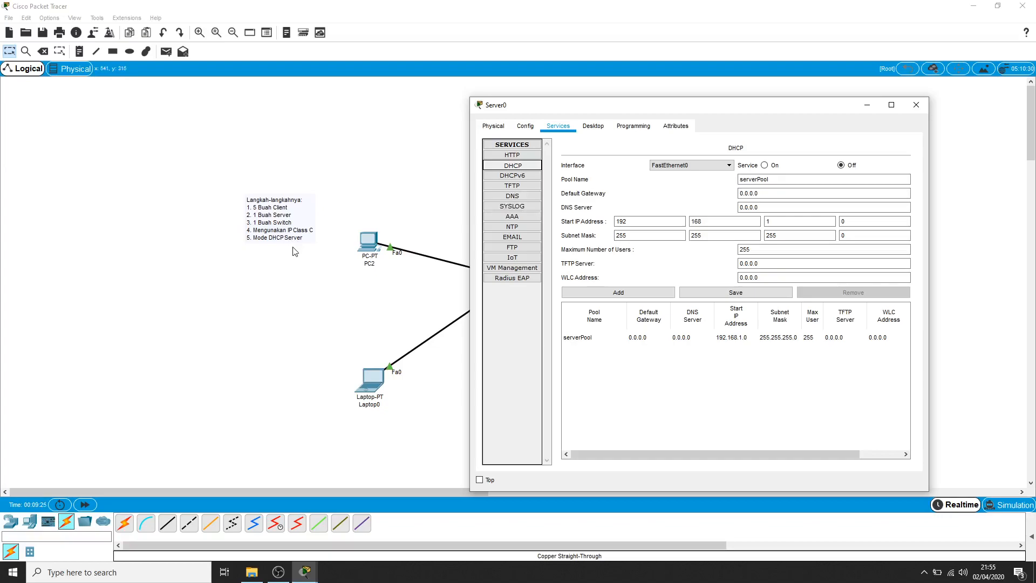
drag(576, 108, 801, 88)
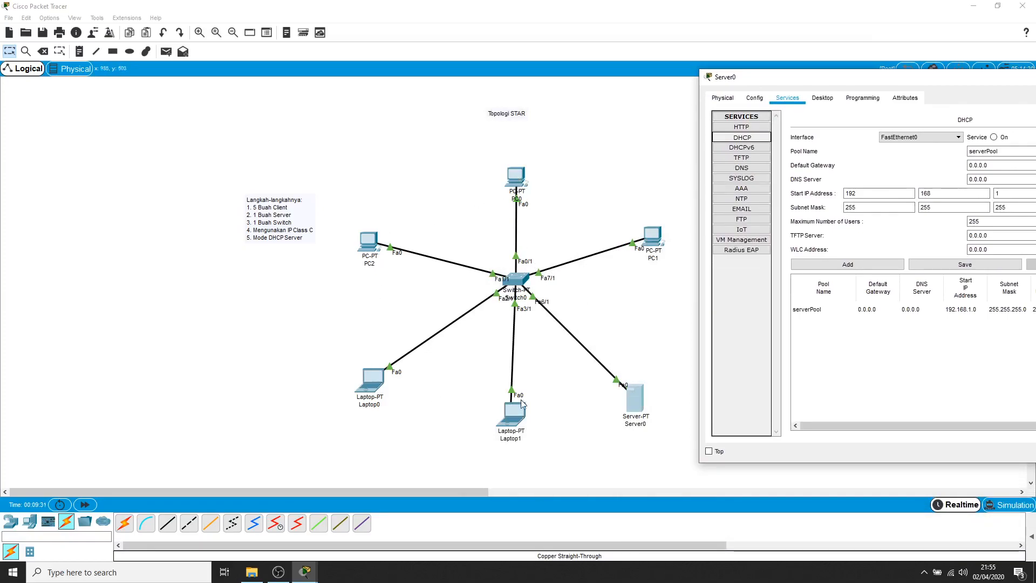
drag(765, 81, 374, 96)
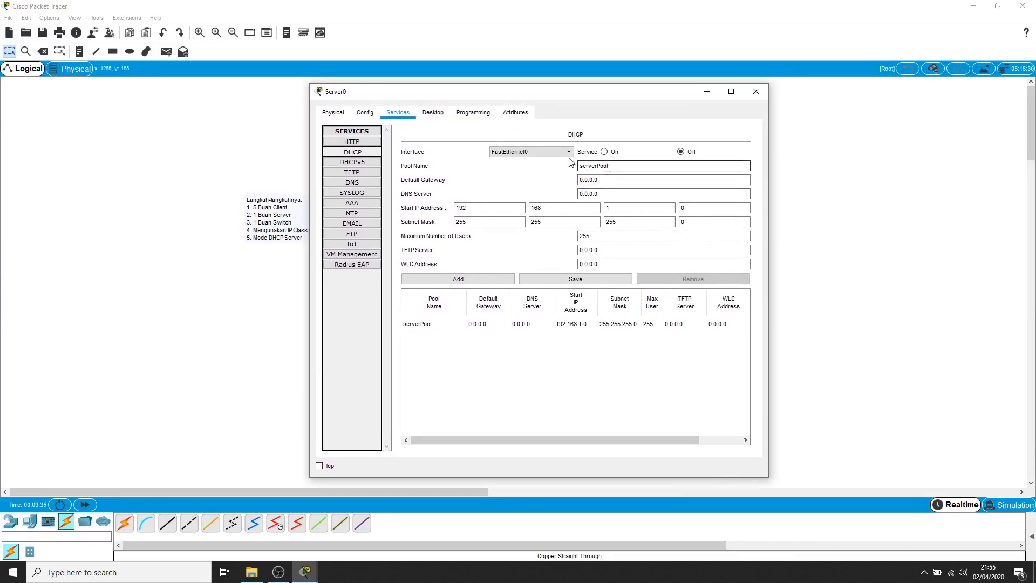
click(607, 154)
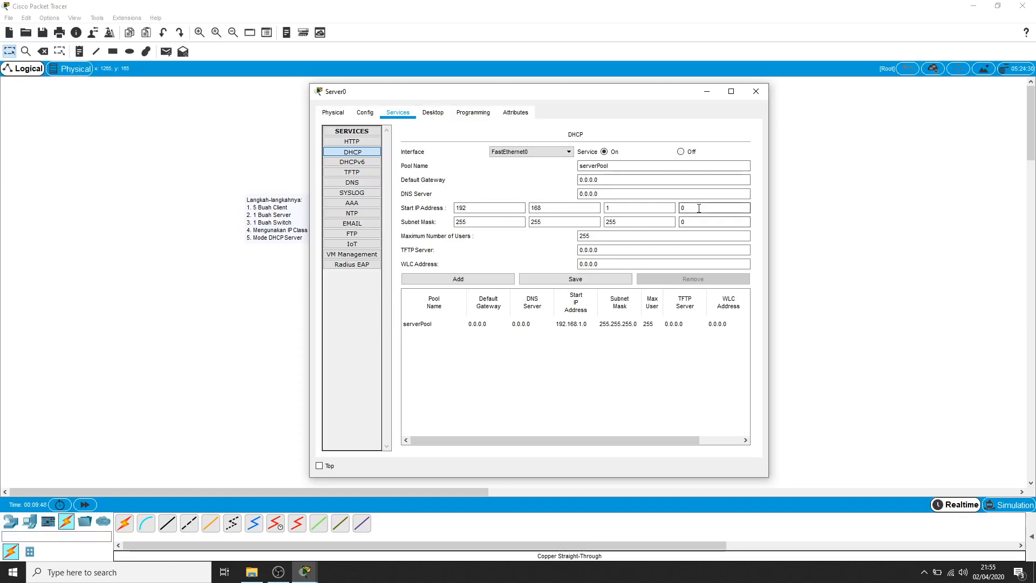
Step: Set Server0's serverPool to start at IP address 192.168.1.1 with a maximum of 5 users, and save the pool
double_click(680, 209)
click(696, 208)
text(1)
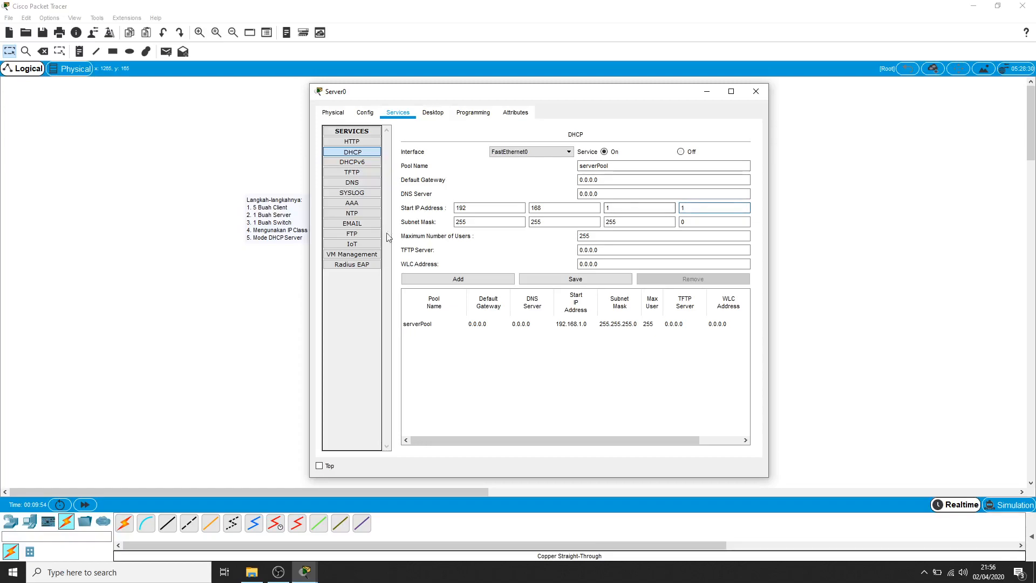
drag(612, 237, 571, 231)
drag(523, 95, 883, 63)
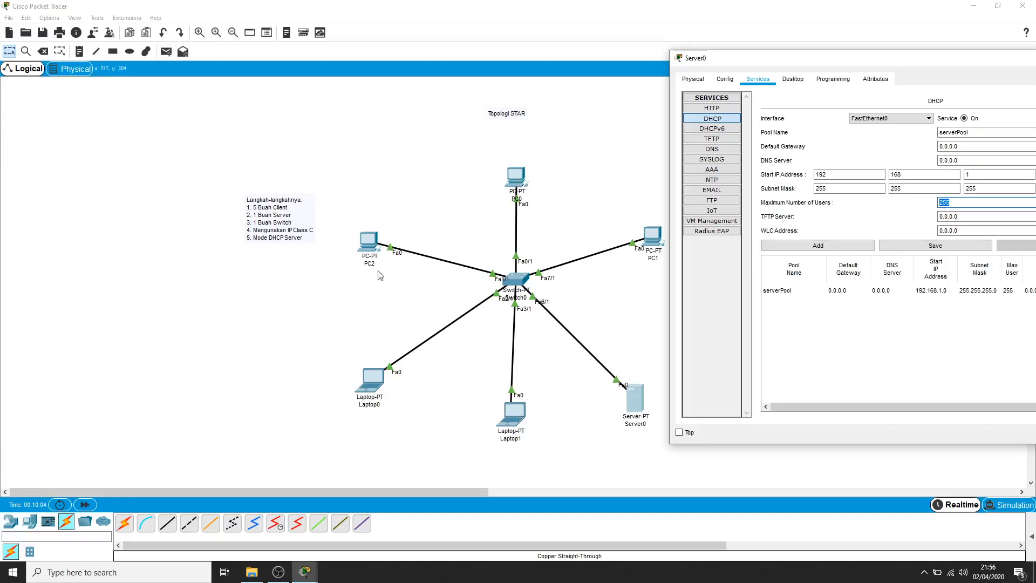
drag(758, 59, 402, 60)
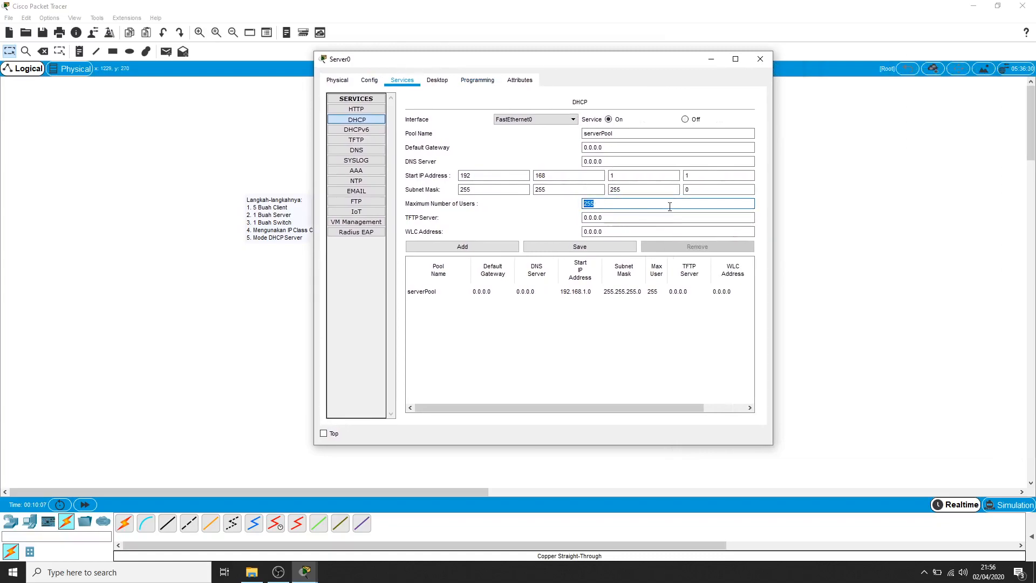
text(5)
click(572, 249)
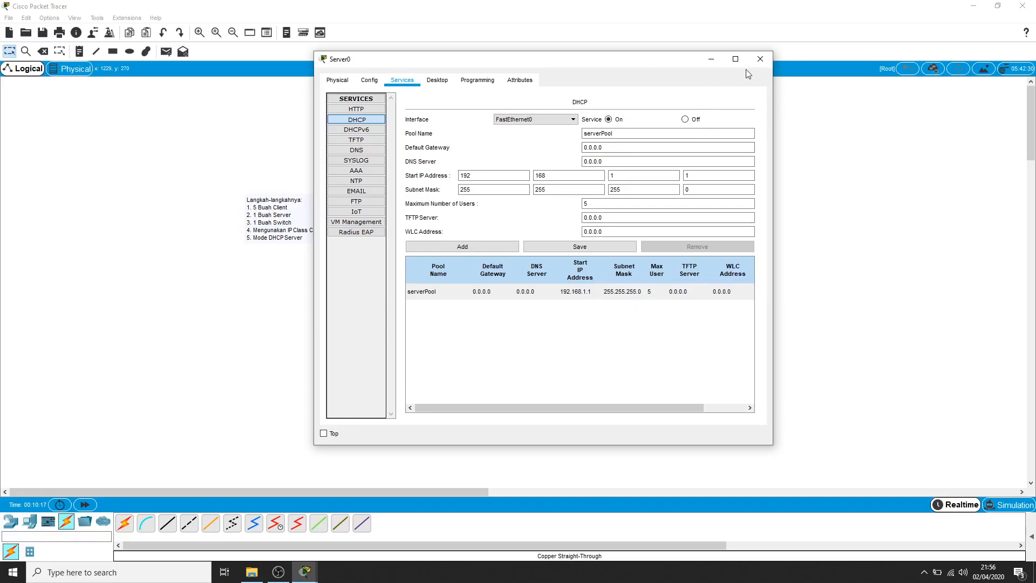
click(760, 59)
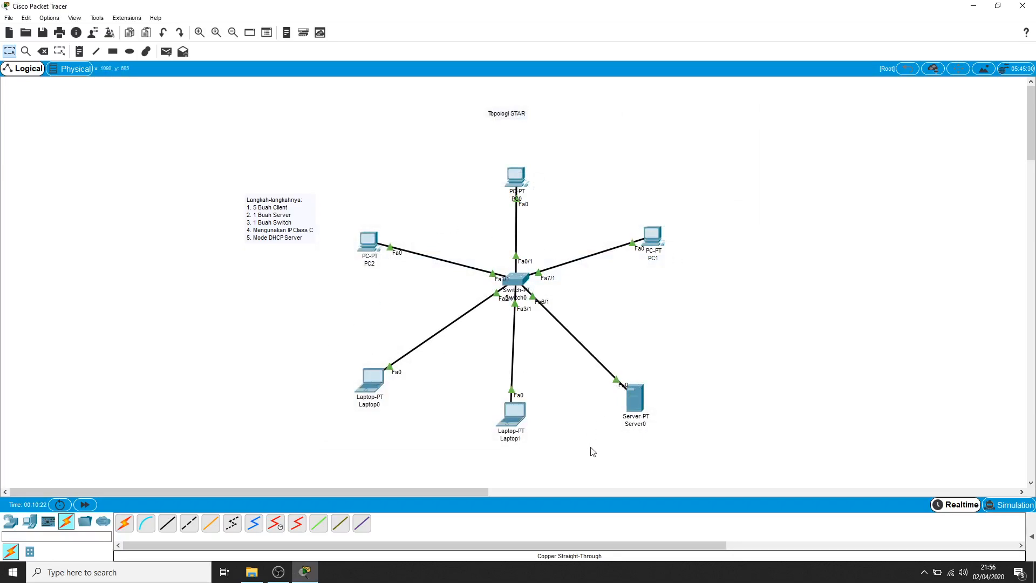
Step: Switch PC0's IP configuration to DHCP and close its device window
click(515, 180)
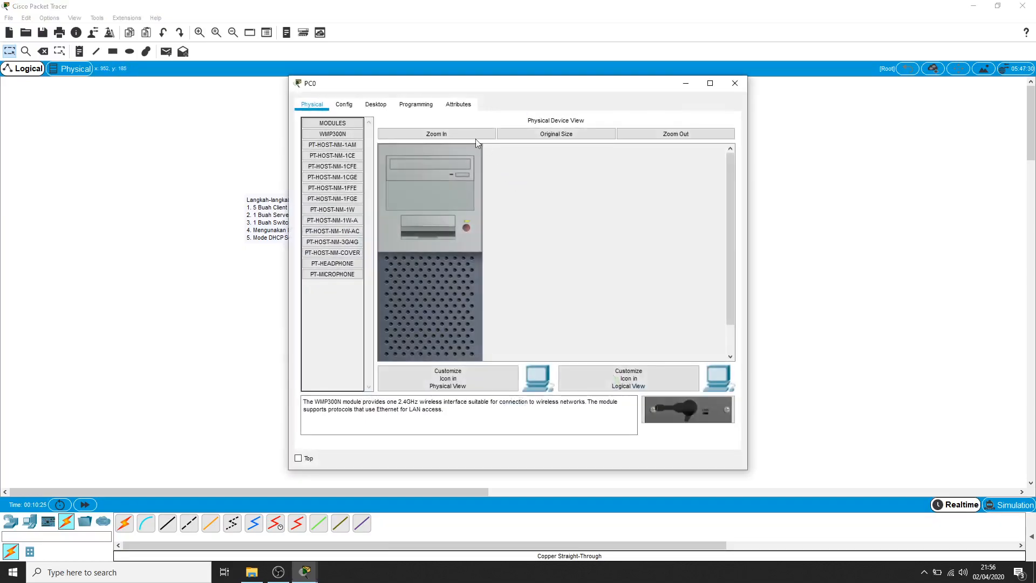
click(369, 110)
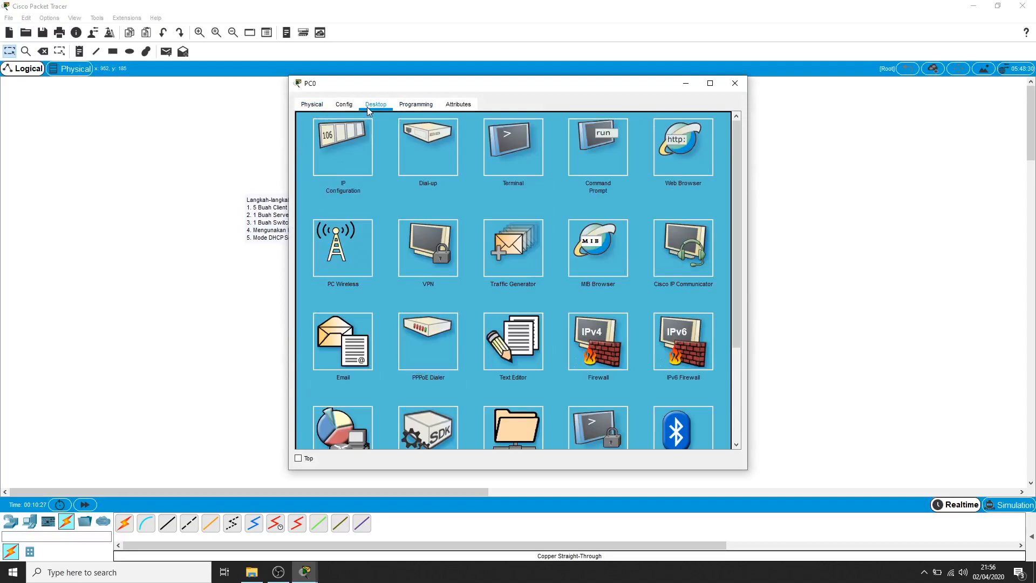
click(338, 149)
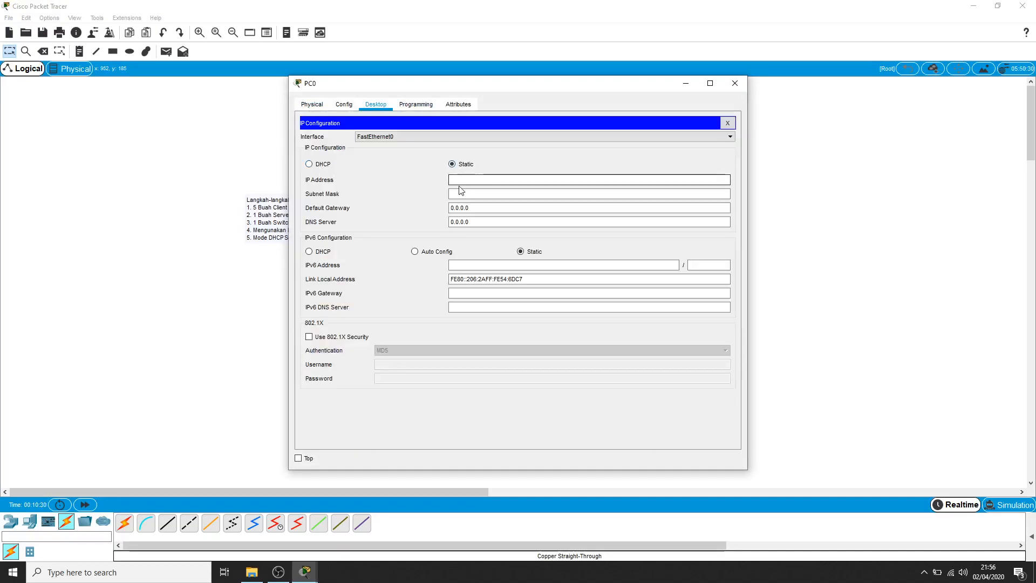
click(309, 165)
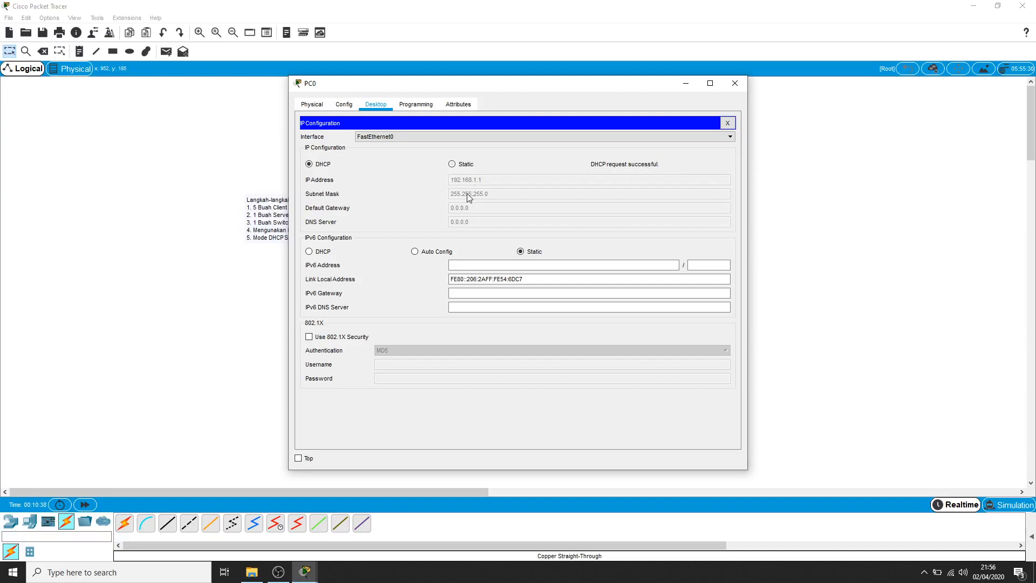
click(735, 83)
Step: Switch PC2's IP configuration to DHCP and close its device window
click(372, 246)
click(376, 104)
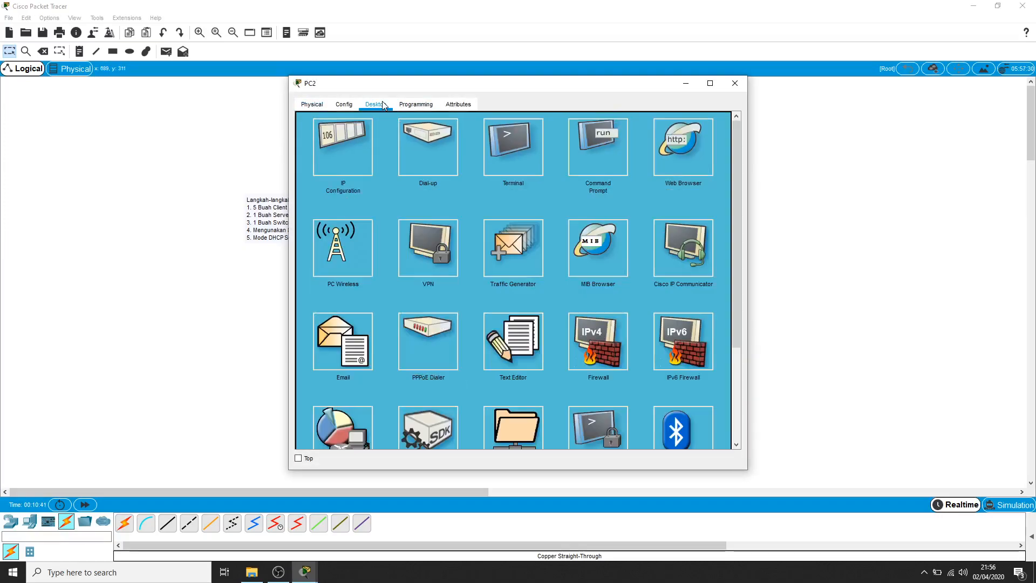
click(339, 147)
click(319, 166)
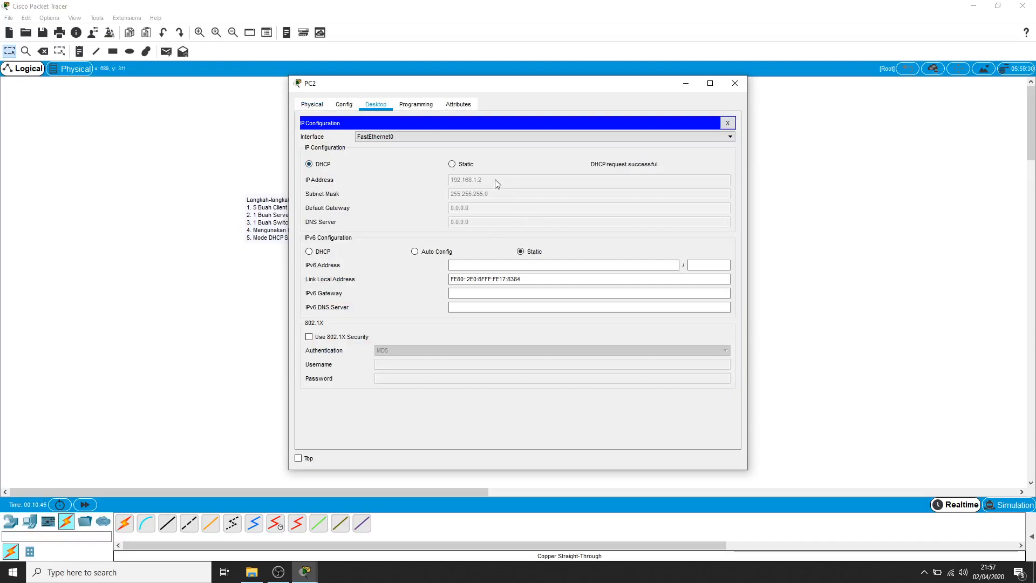
click(735, 82)
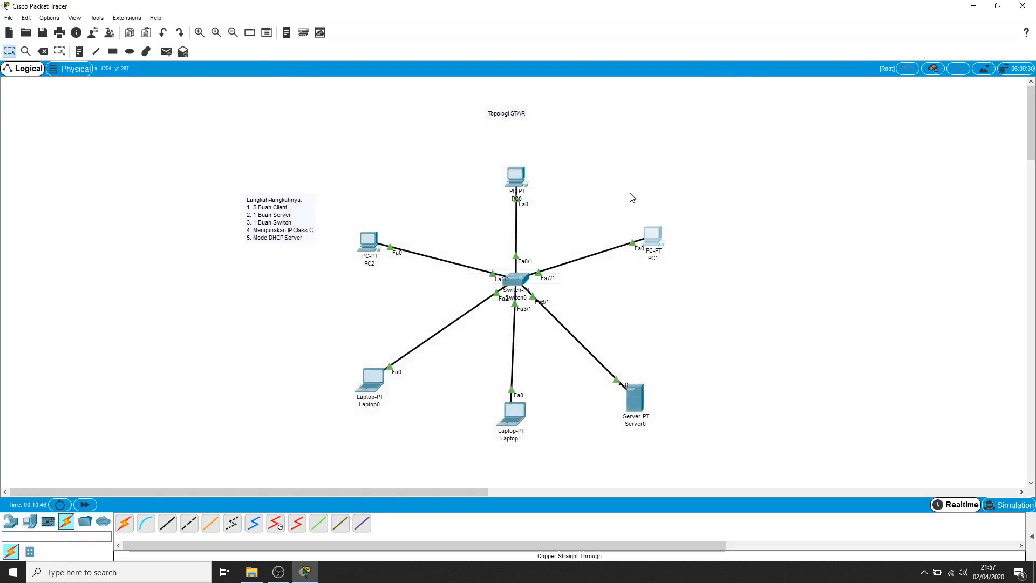
Step: Switch PC1's IP configuration to DHCP and close its device window
click(653, 236)
click(370, 105)
click(337, 140)
click(339, 165)
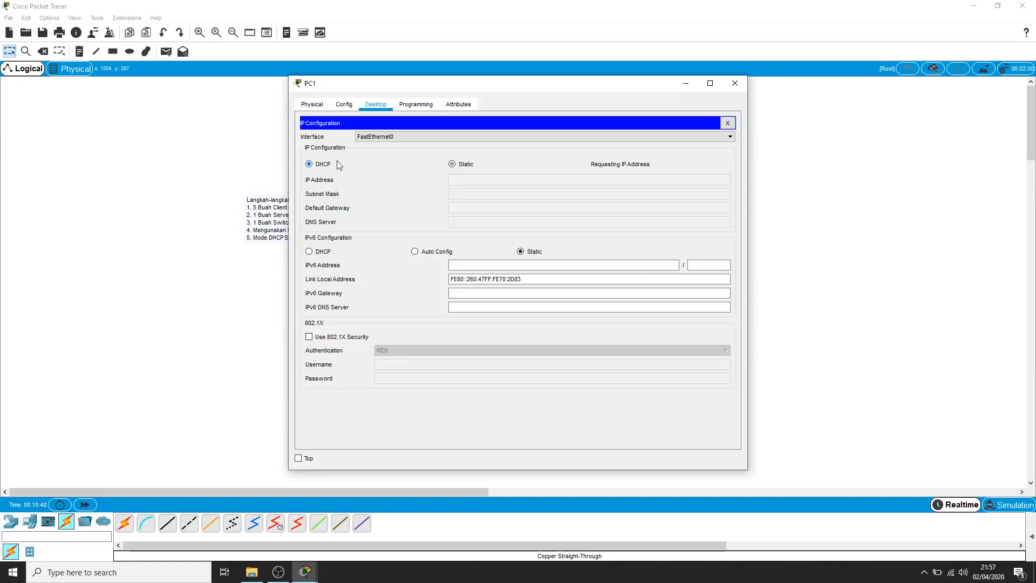
click(735, 83)
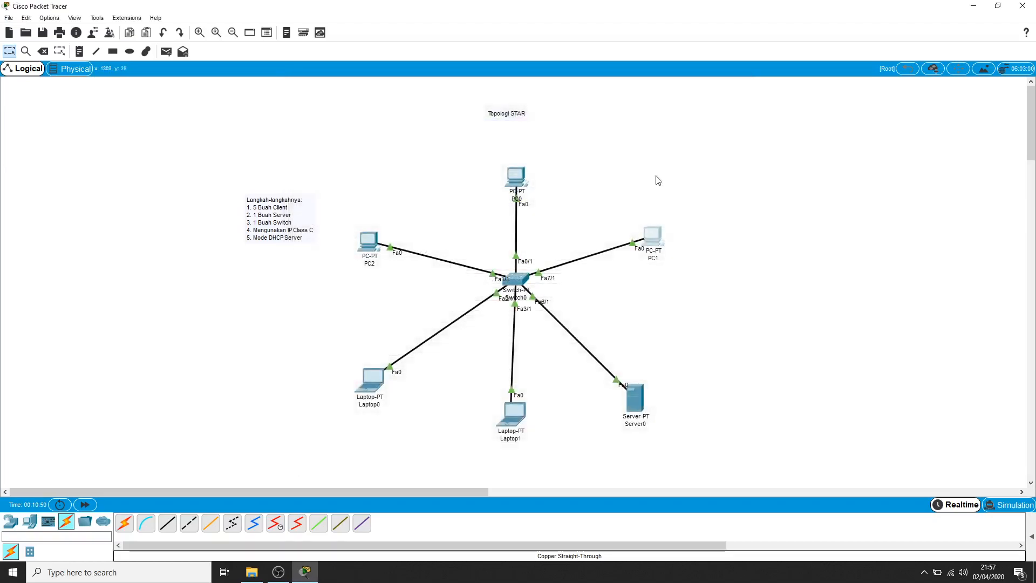
Step: Switch Laptop0's IP configuration to DHCP and close its device window
click(378, 375)
click(375, 104)
click(342, 141)
click(309, 164)
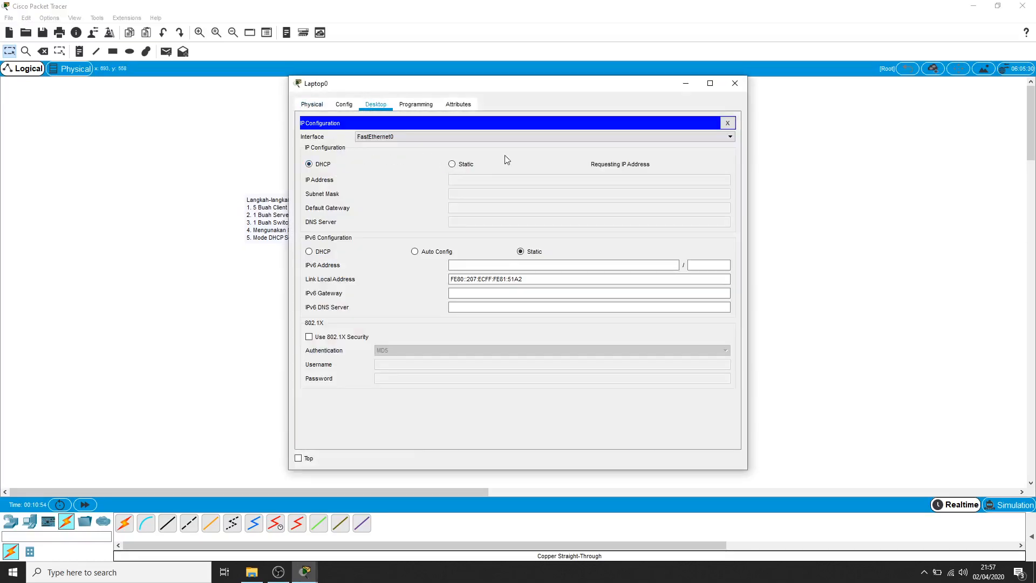
click(736, 83)
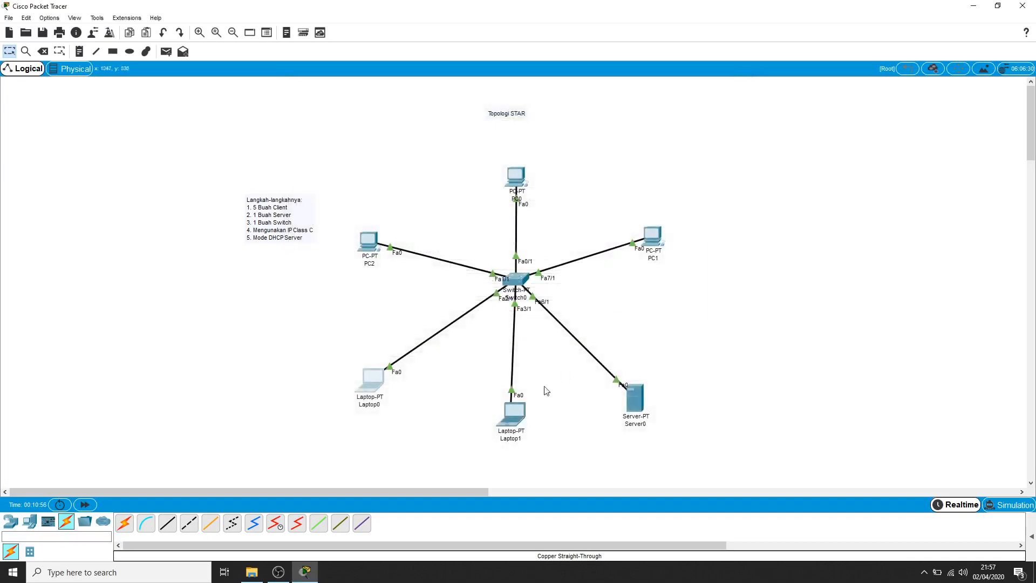
Step: Switch Laptop1's IP configuration to DHCP and close its device window
click(510, 372)
click(376, 104)
click(345, 144)
click(310, 165)
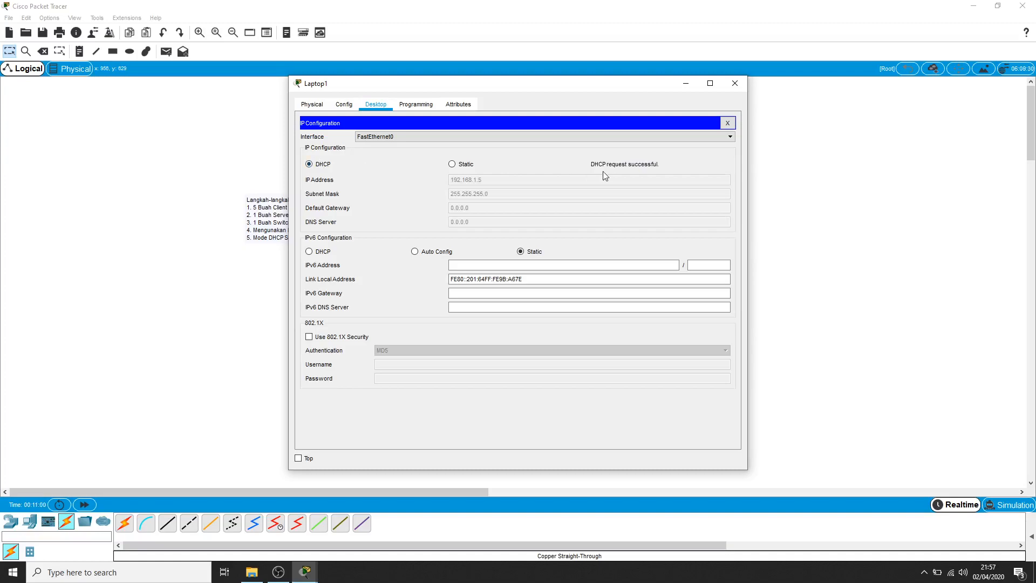
click(735, 83)
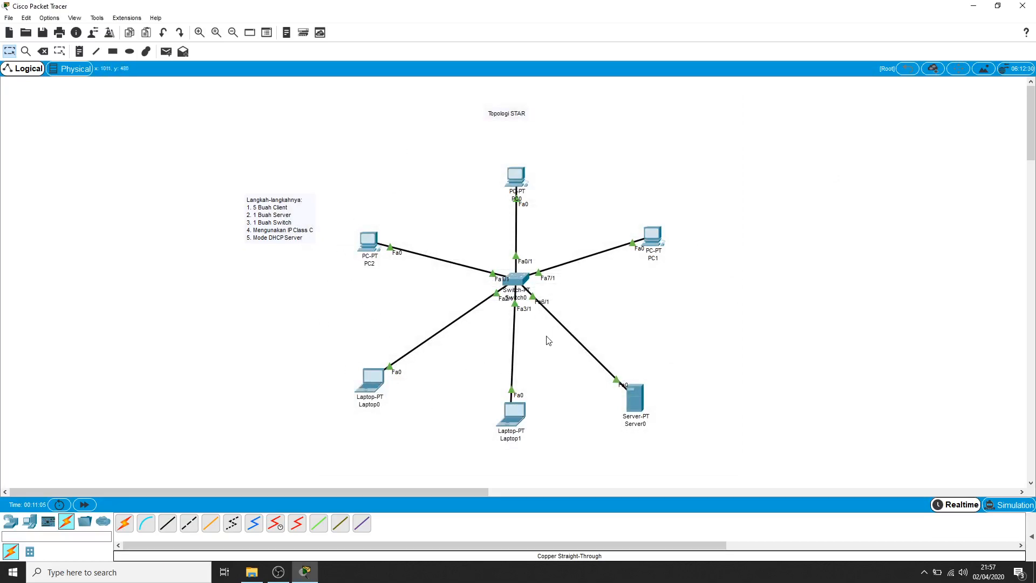
Step: Show the scenario and PDU list area beside the device palette
click(1032, 535)
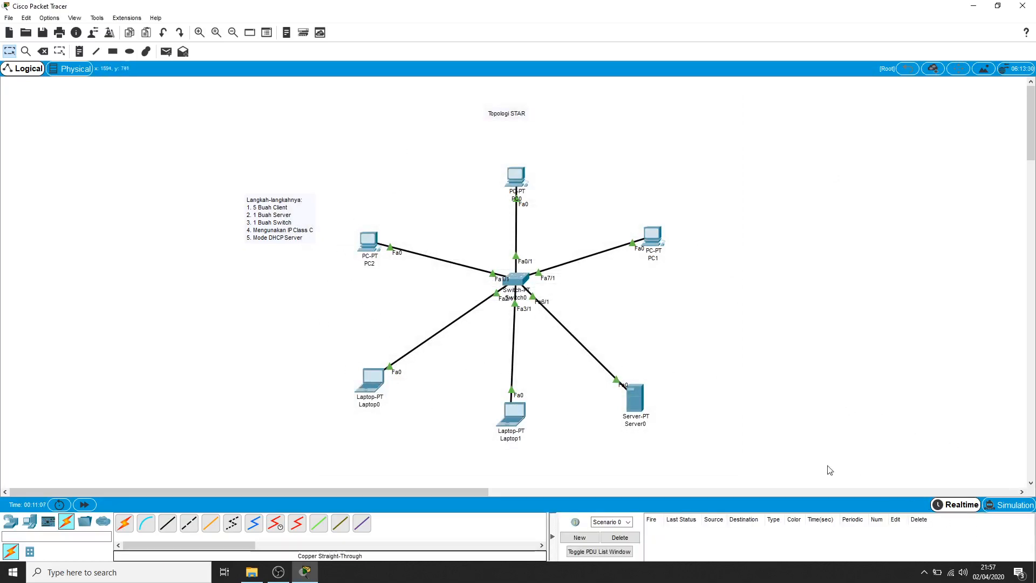
click(553, 536)
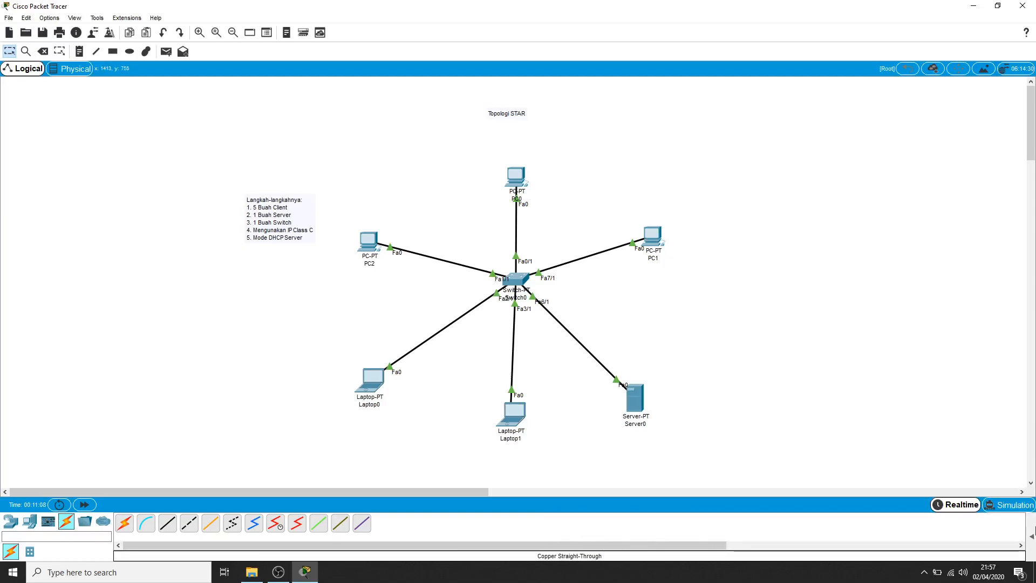
click(1032, 534)
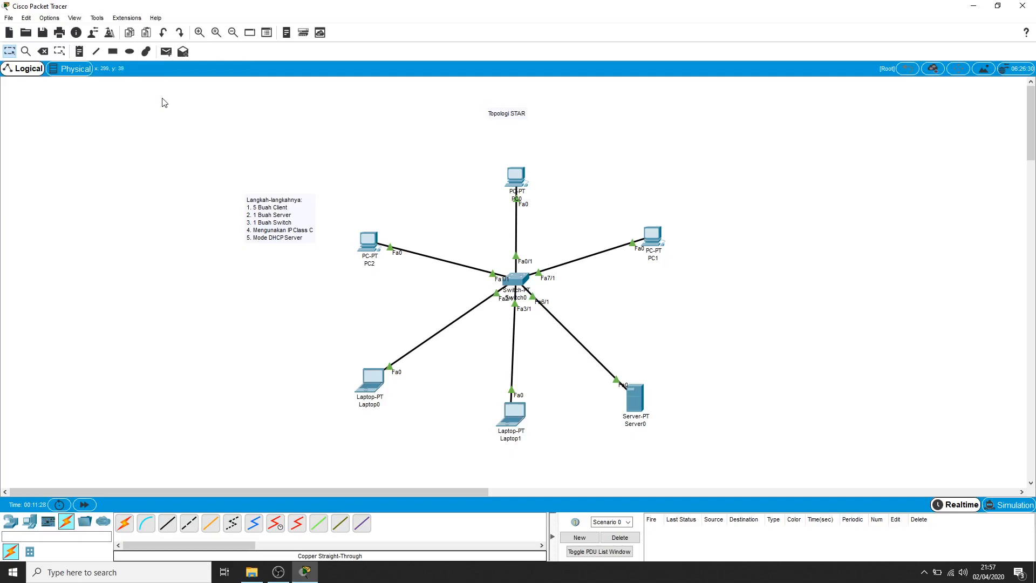
Step: Enter Simulation mode and filter the visible events to ICMP only
click(1013, 510)
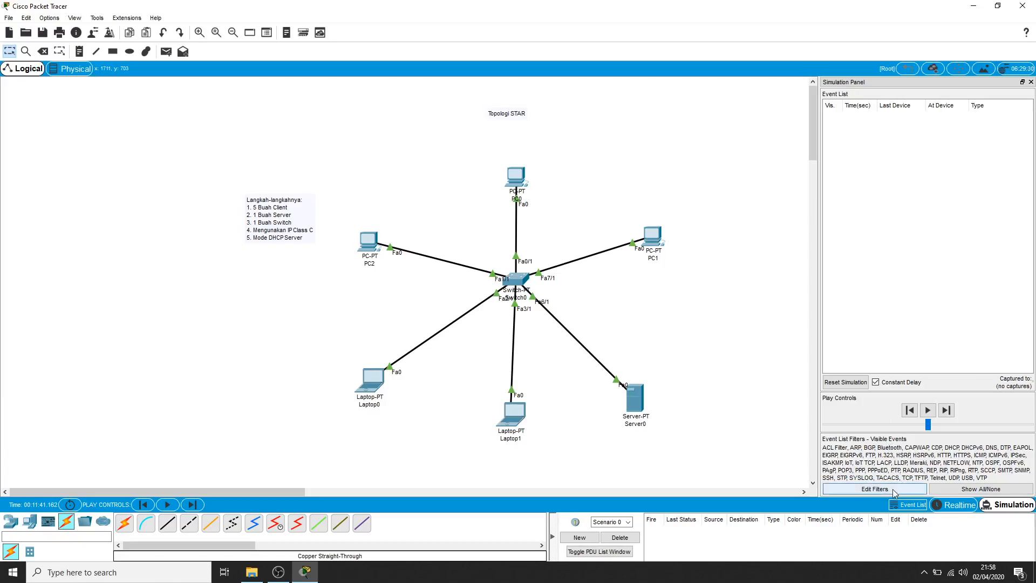
click(875, 489)
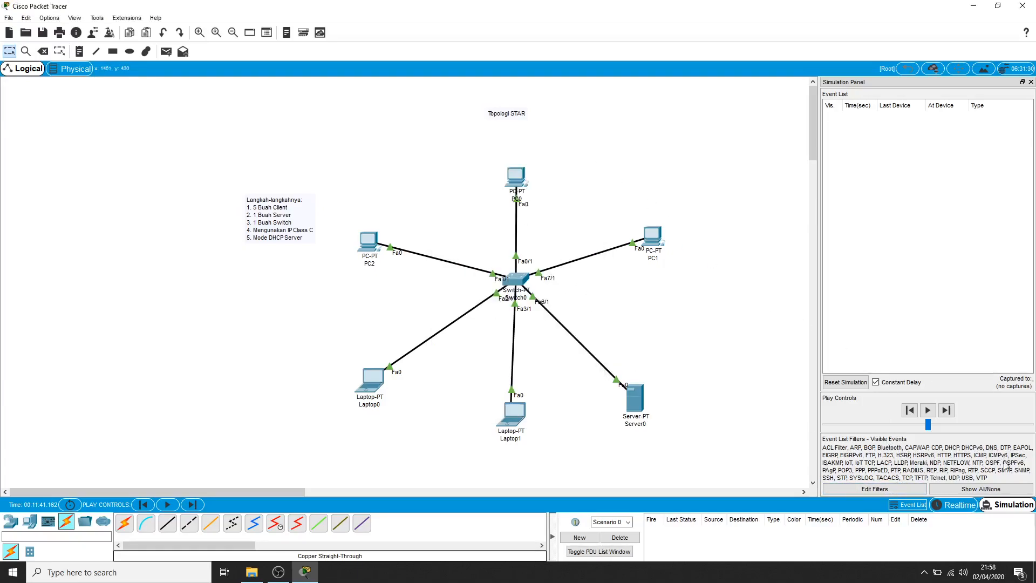
click(990, 490)
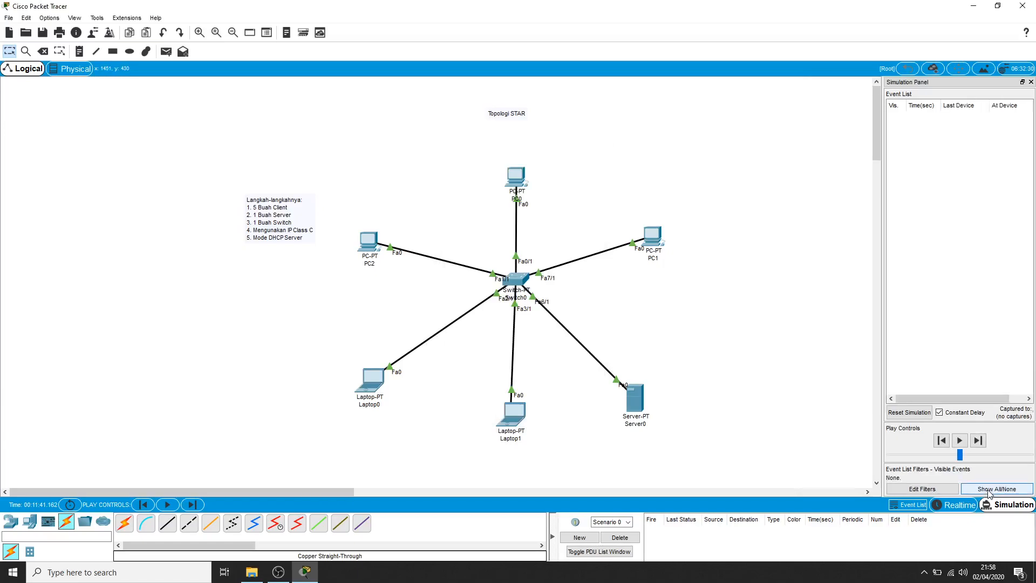
click(990, 490)
click(990, 490)
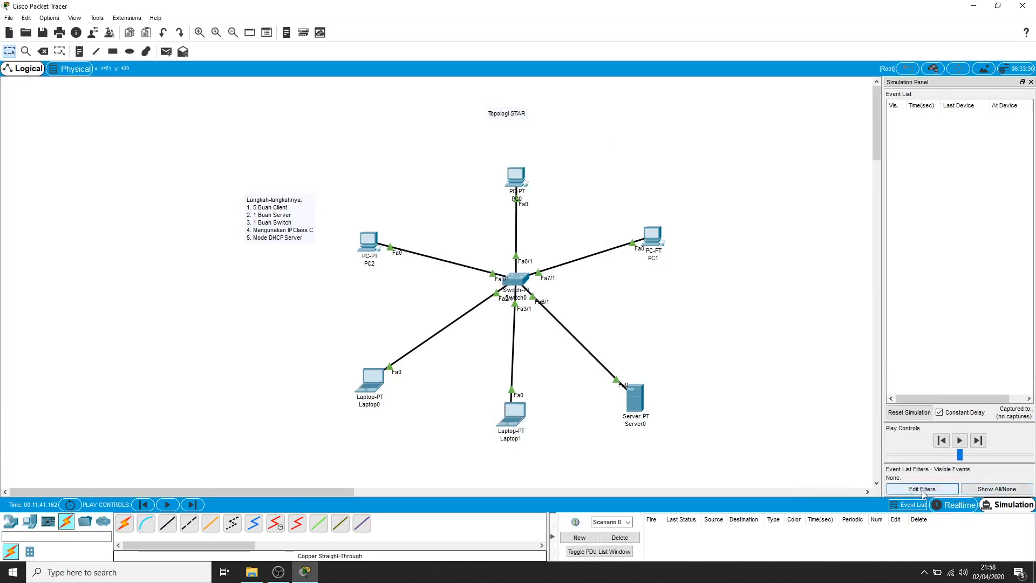
click(923, 489)
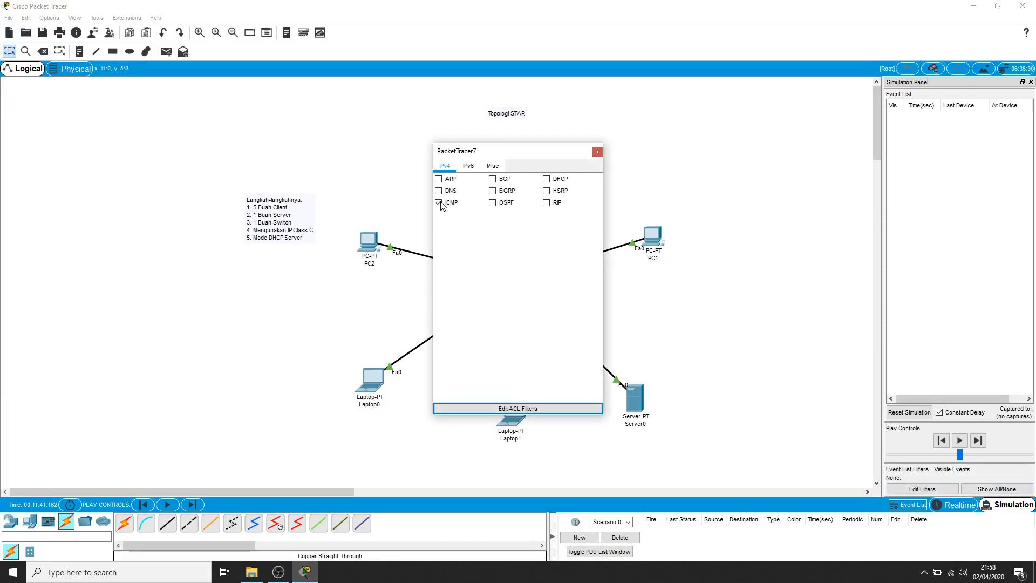
click(598, 153)
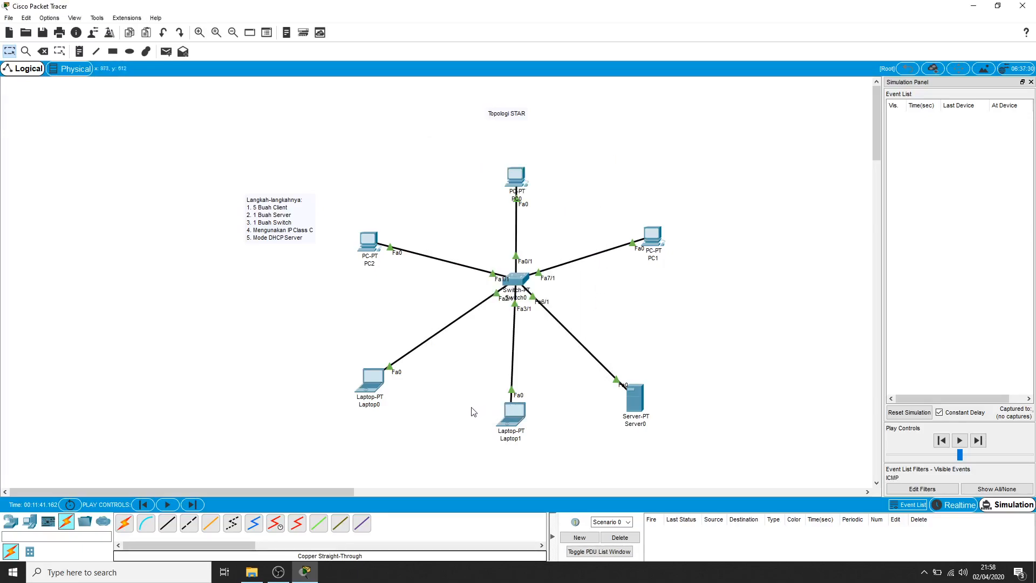
Step: Return to Realtime mode and send a simple PDU from Server0 to PC2
click(962, 505)
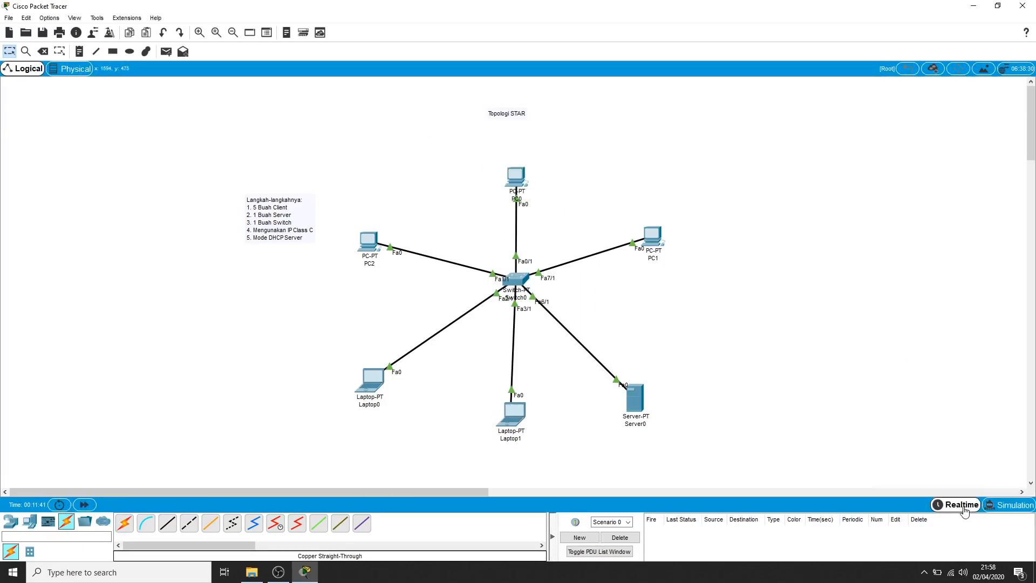
click(167, 52)
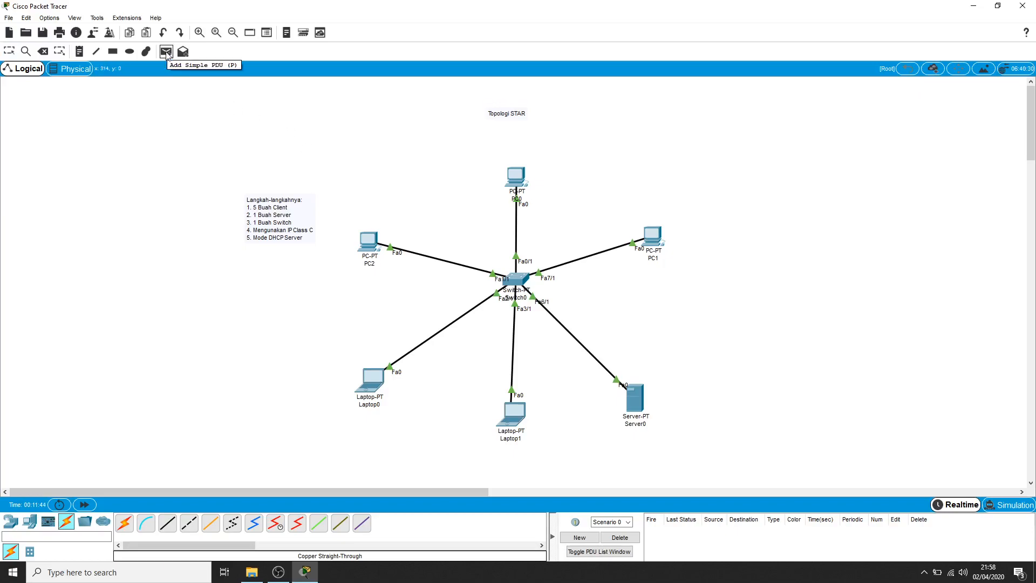
click(634, 397)
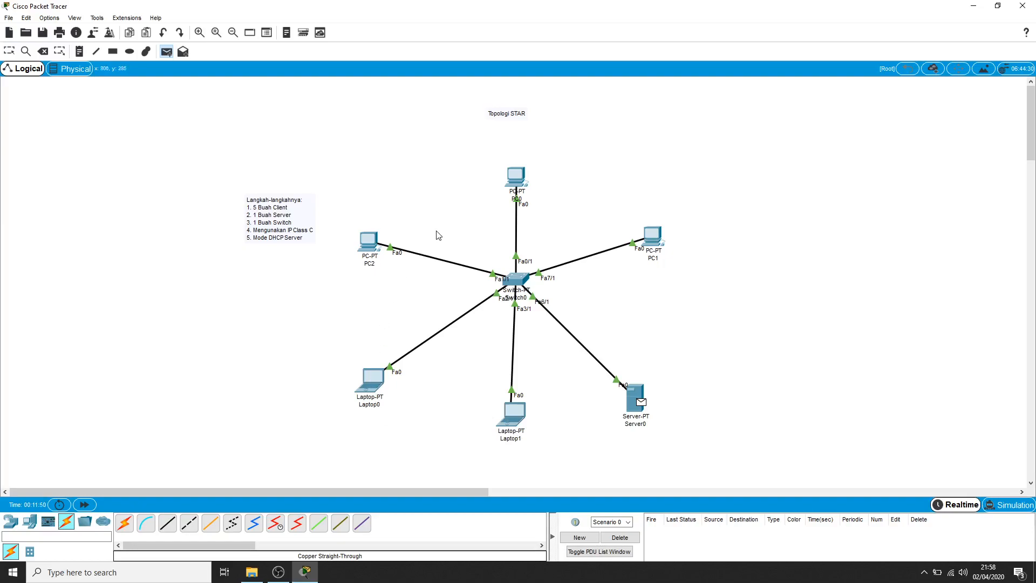
click(378, 250)
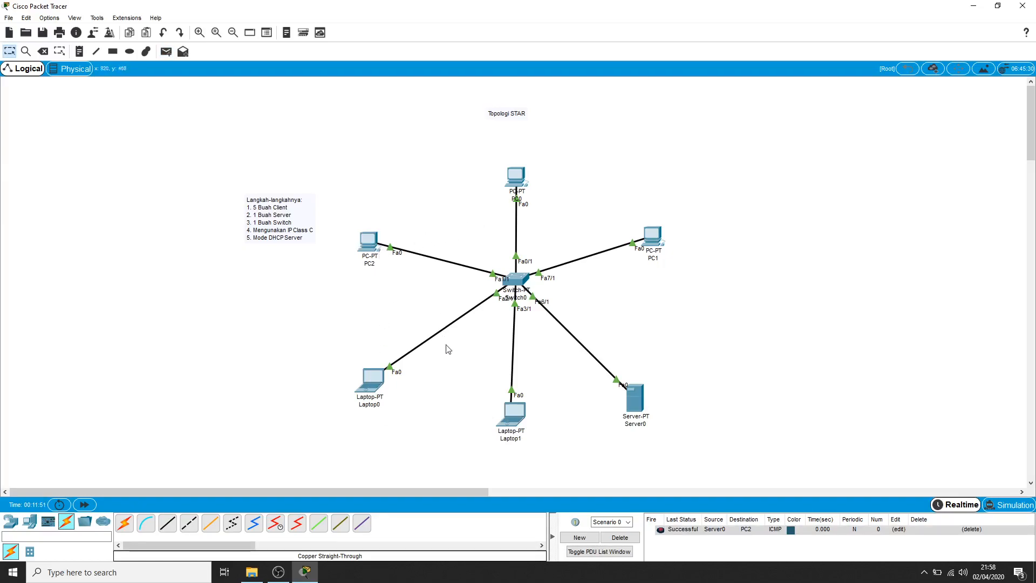
click(667, 529)
Step: Play the Server0-to-PC2 packet in Simulation mode at a faster playback speed, then return to Realtime mode
click(1013, 508)
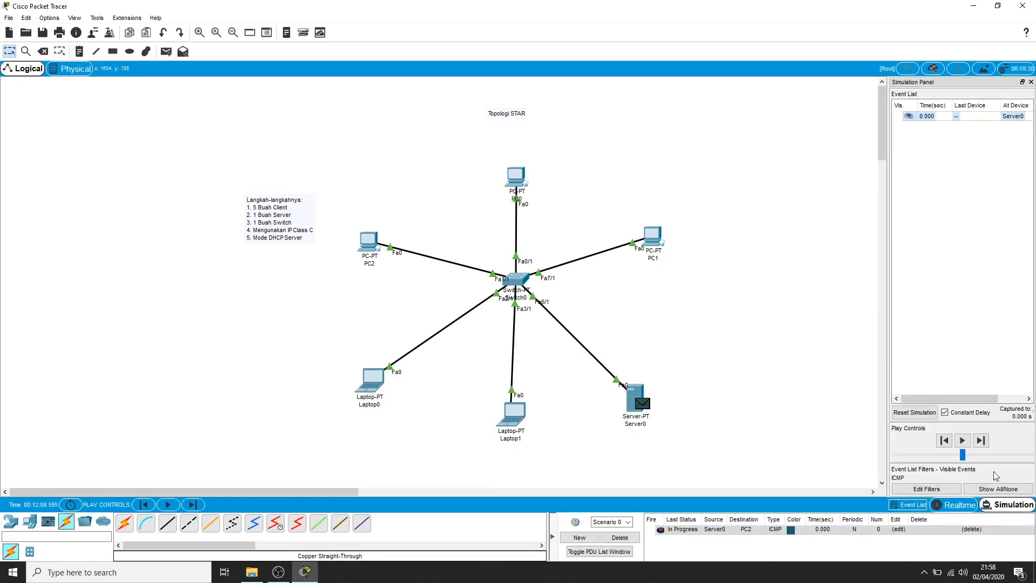
click(986, 456)
click(963, 440)
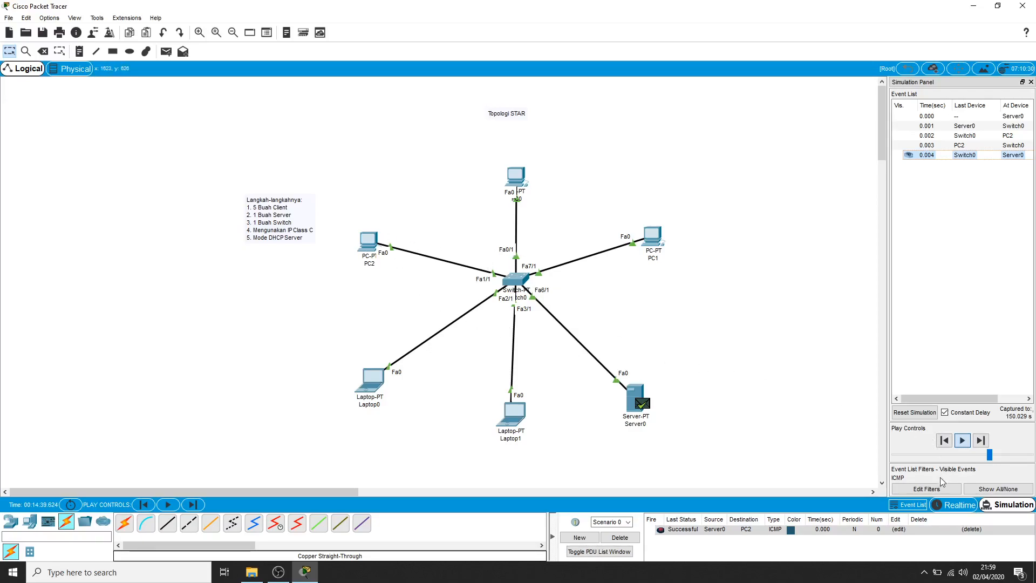
click(946, 508)
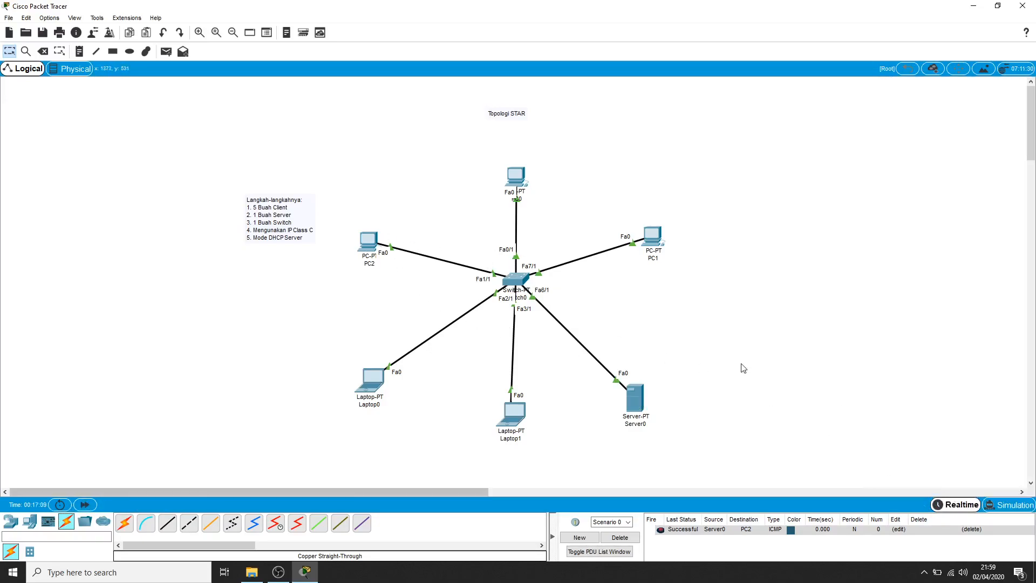
Step: Send simple PDUs from Laptop0 to Laptop1, PC0 and Server0
click(167, 52)
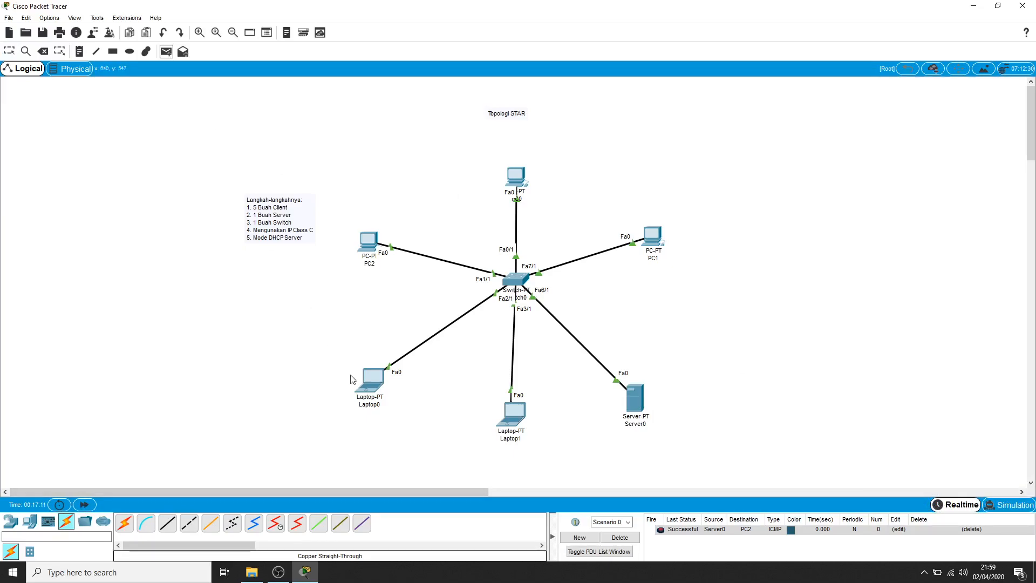
click(374, 384)
click(520, 421)
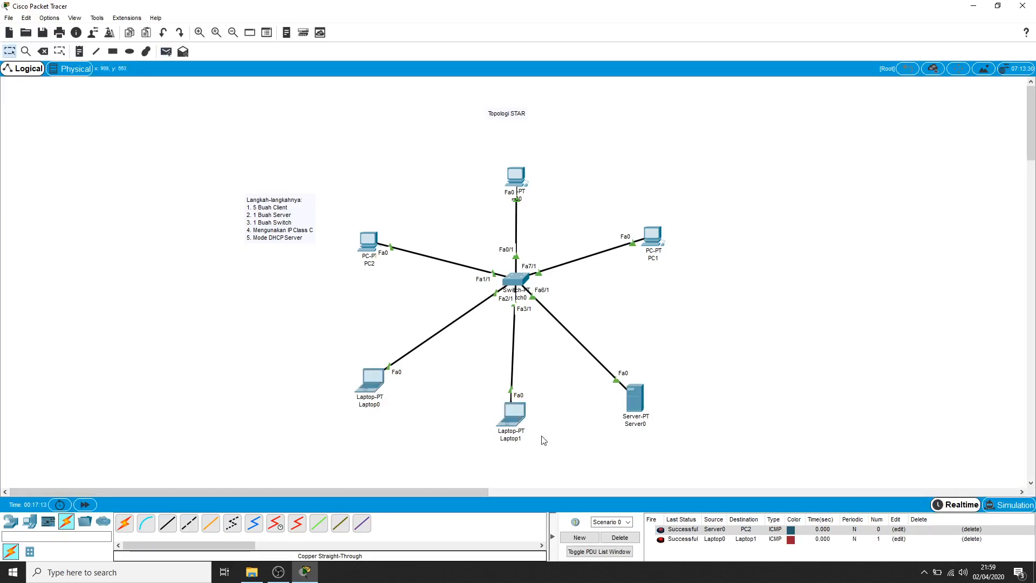
click(167, 51)
click(368, 384)
click(516, 177)
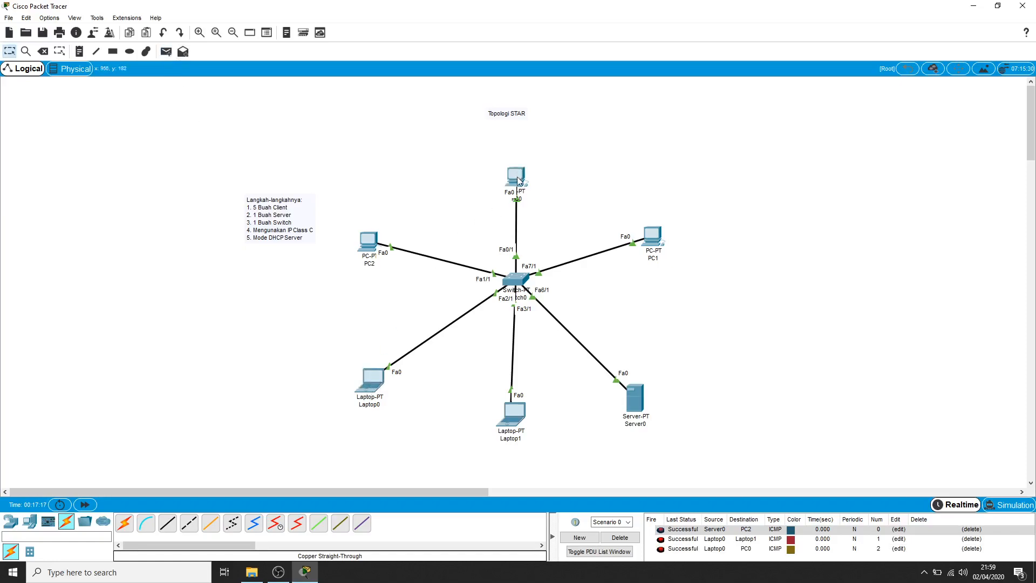
click(167, 52)
click(370, 381)
click(634, 405)
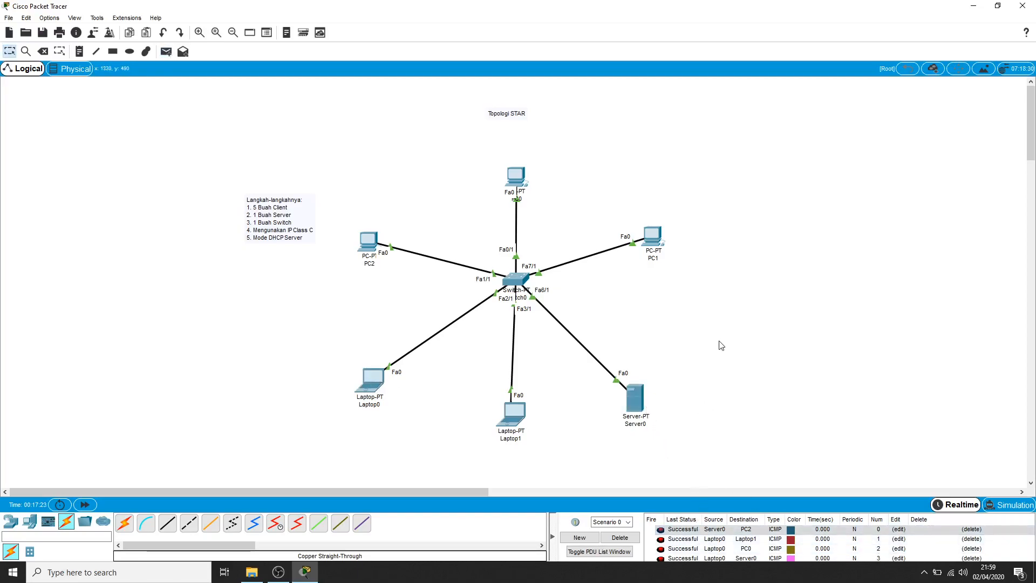
Step: Play all the listed PDUs in Simulation mode at a slightly reduced playback speed
click(1007, 508)
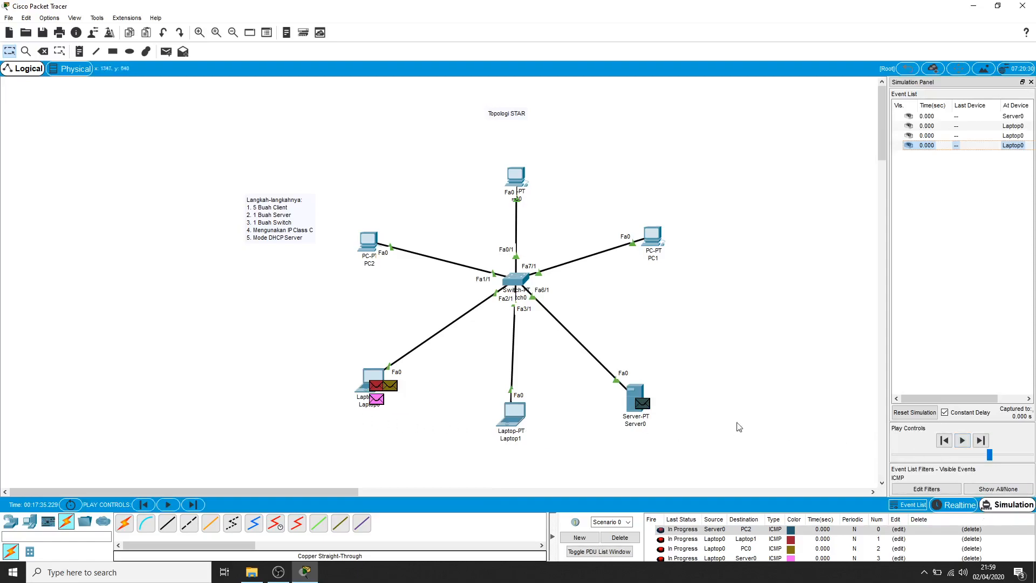
drag(990, 455, 977, 455)
click(963, 440)
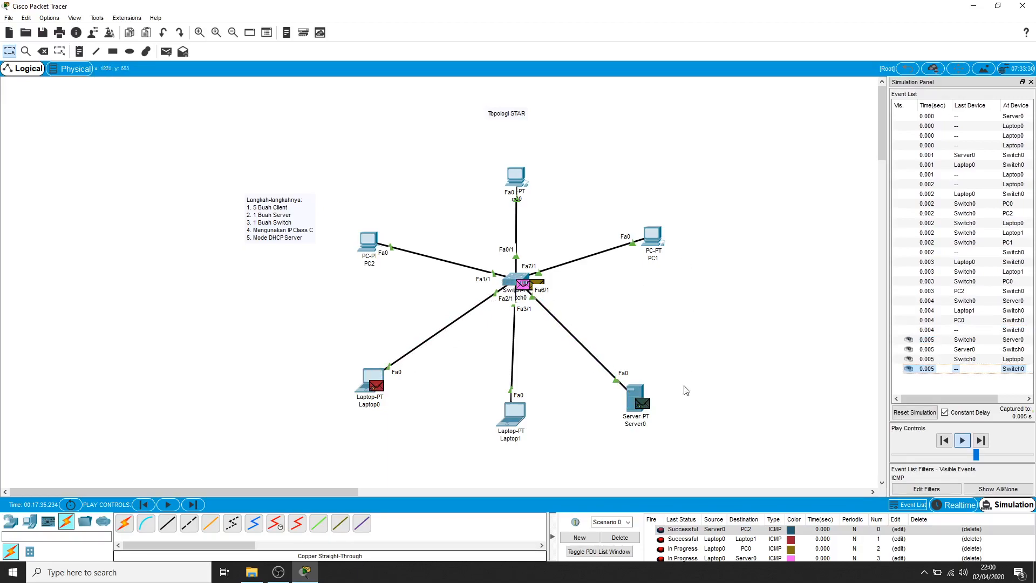
Step: Return to Realtime mode and delete Scenario 0 with all its test PDUs
click(955, 505)
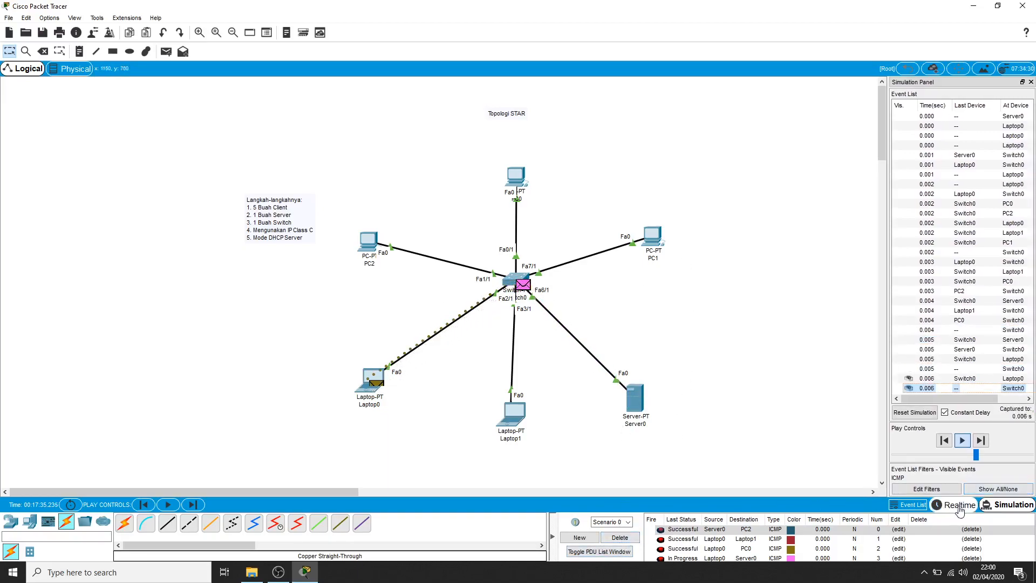
click(620, 539)
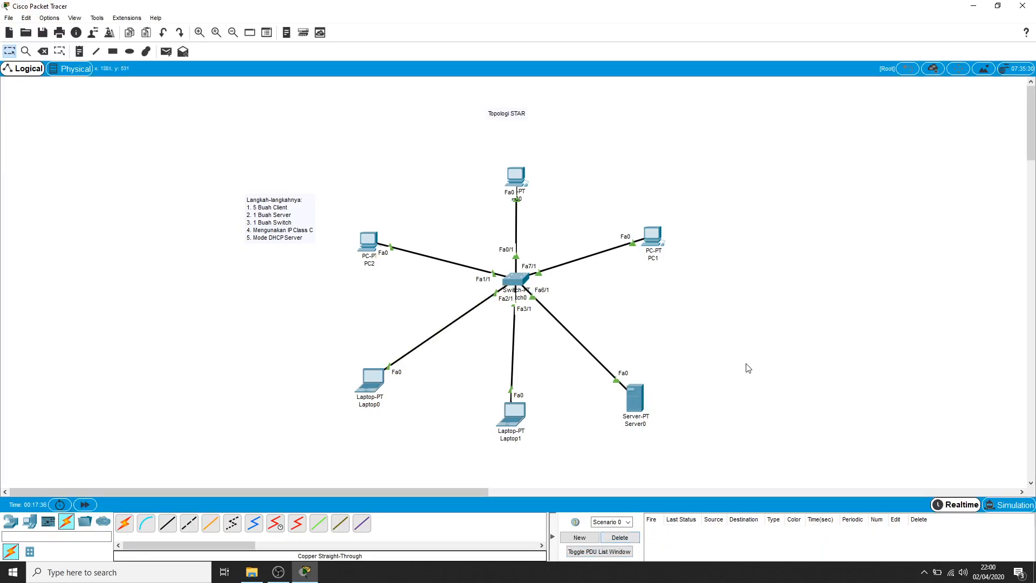